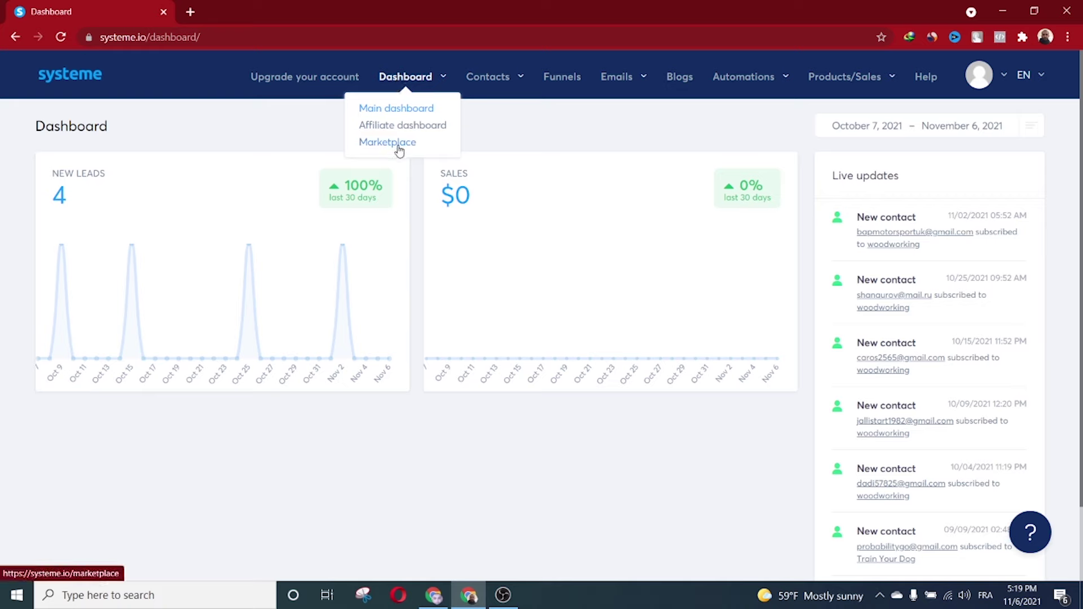
Look over the main navigation options and open the account's profile settings page
mouse_move(492, 78)
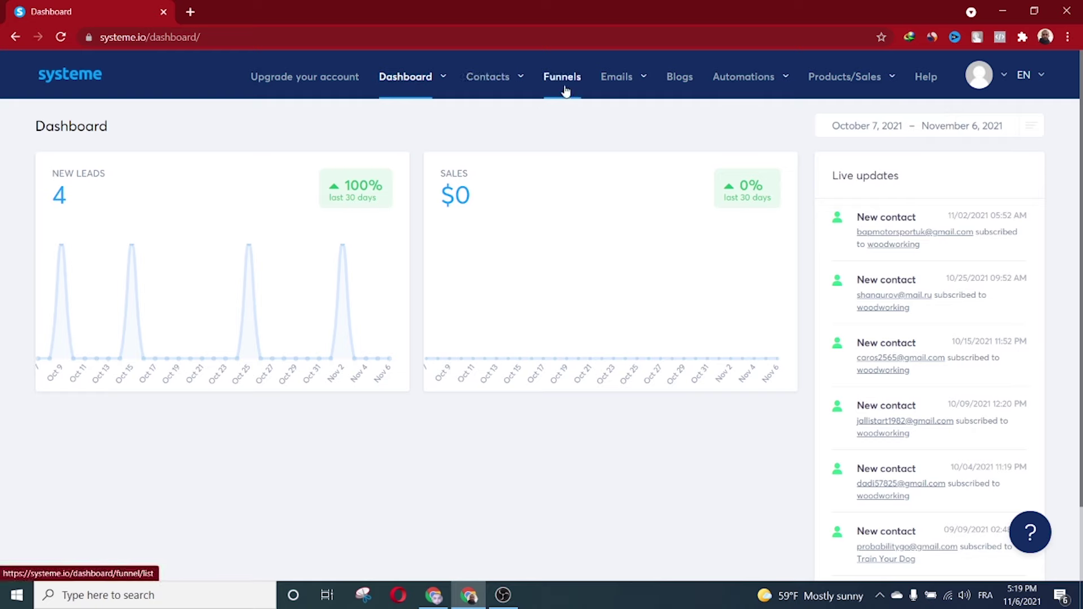
mouse_move(604, 88)
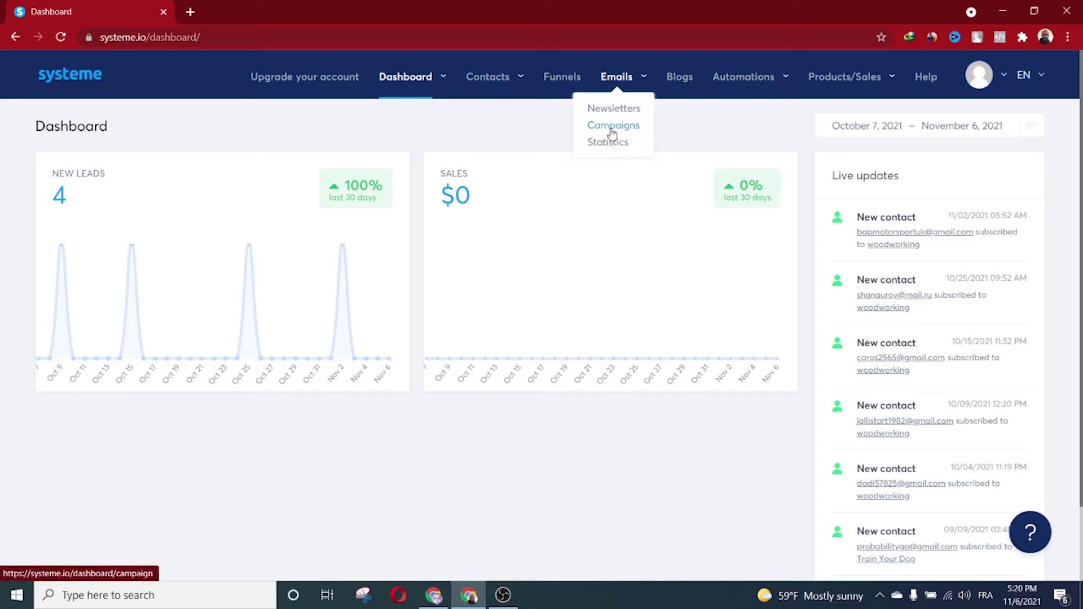
mouse_move(745, 88)
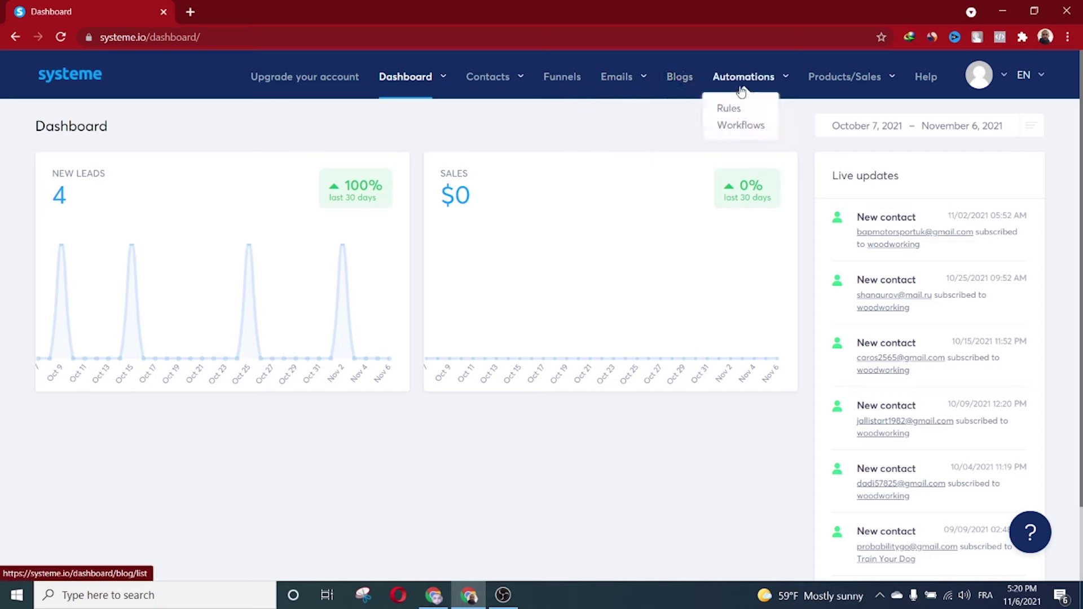
mouse_move(832, 95)
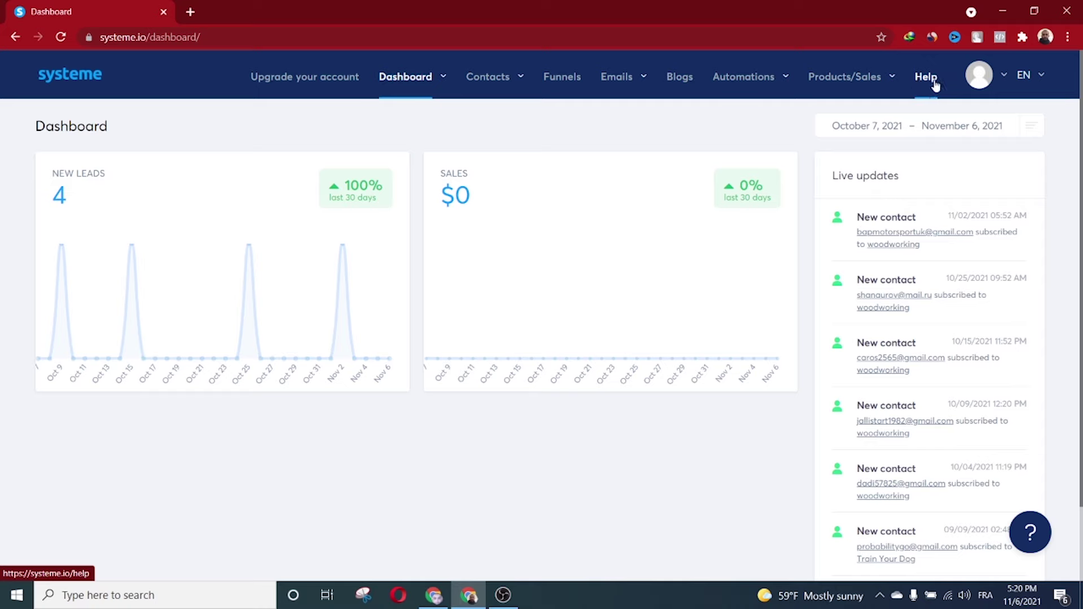
mouse_move(986, 83)
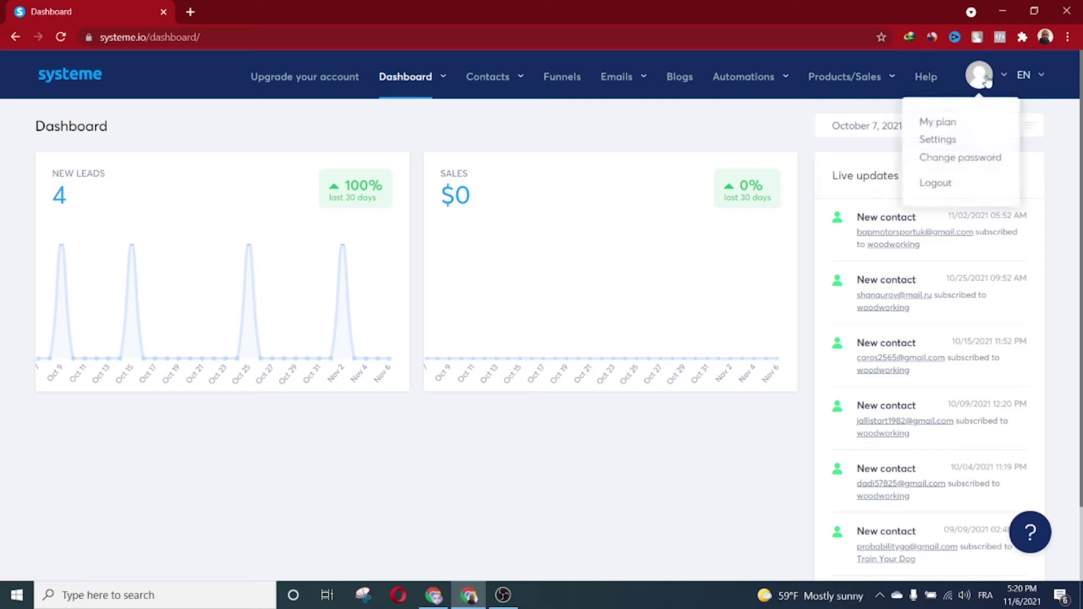
left_click(941, 146)
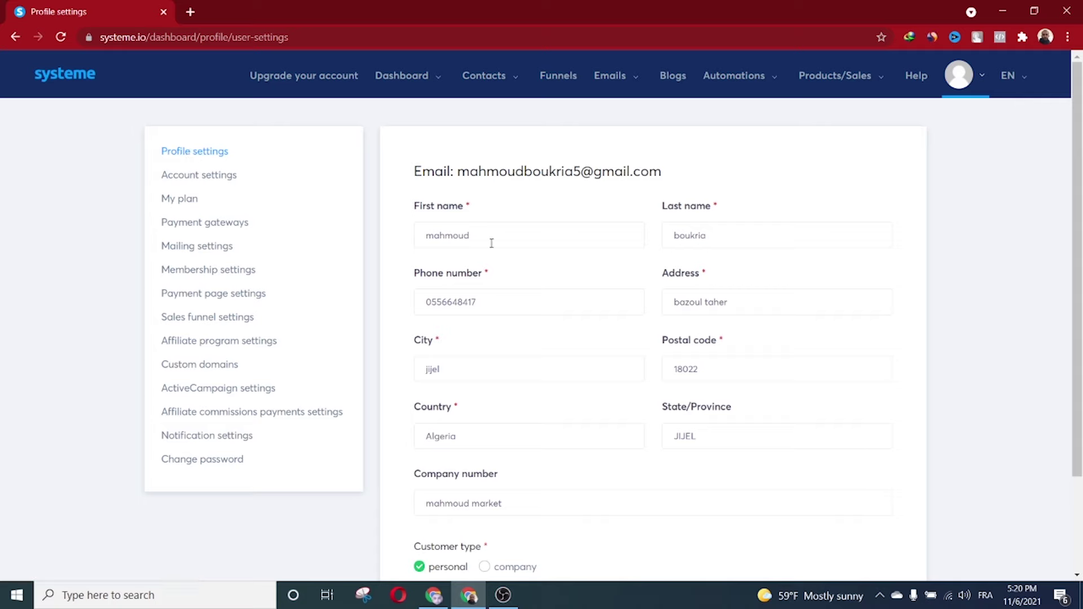
Choose Andorra as the country in the profile form
left_click(618, 440)
key("Down")
key("Down")
key("Return")
scroll(957, 367, "down", 2)
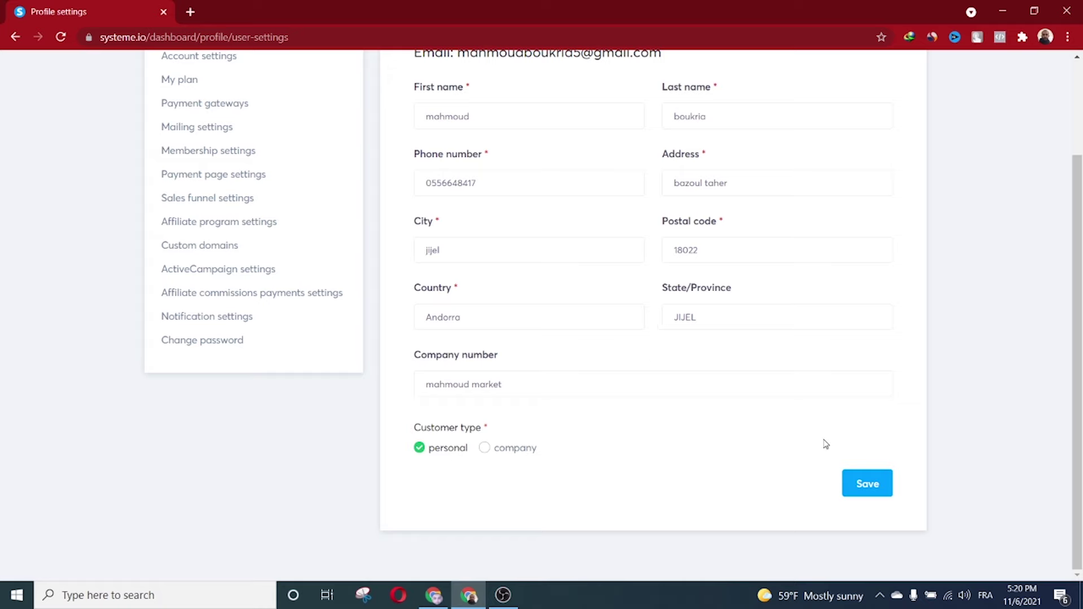
scroll(931, 387, "up", 2)
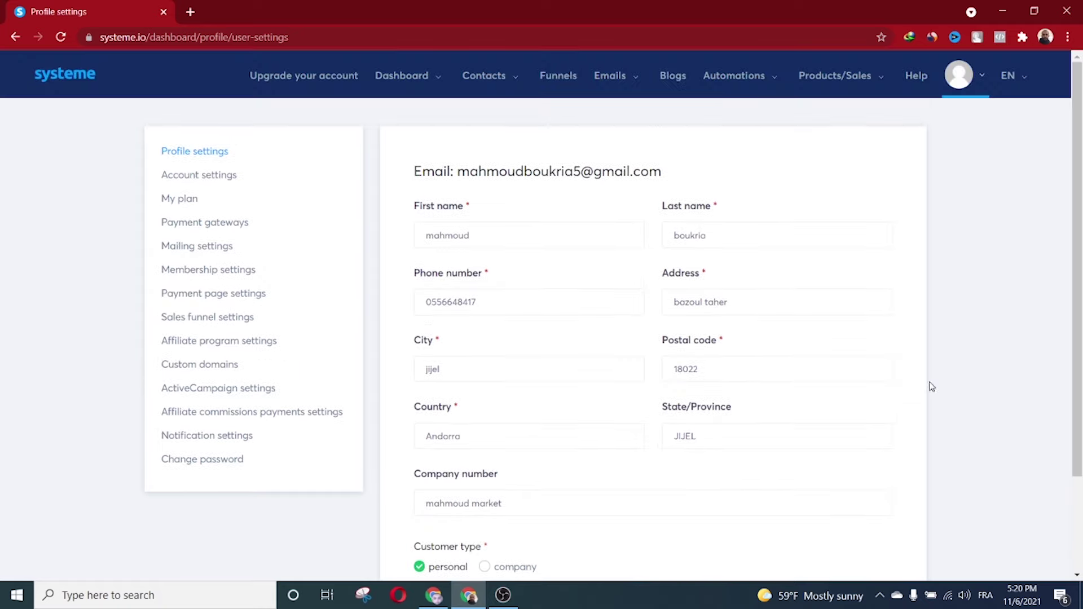
Review the account settings page and the payment gateways page
left_click(198, 175)
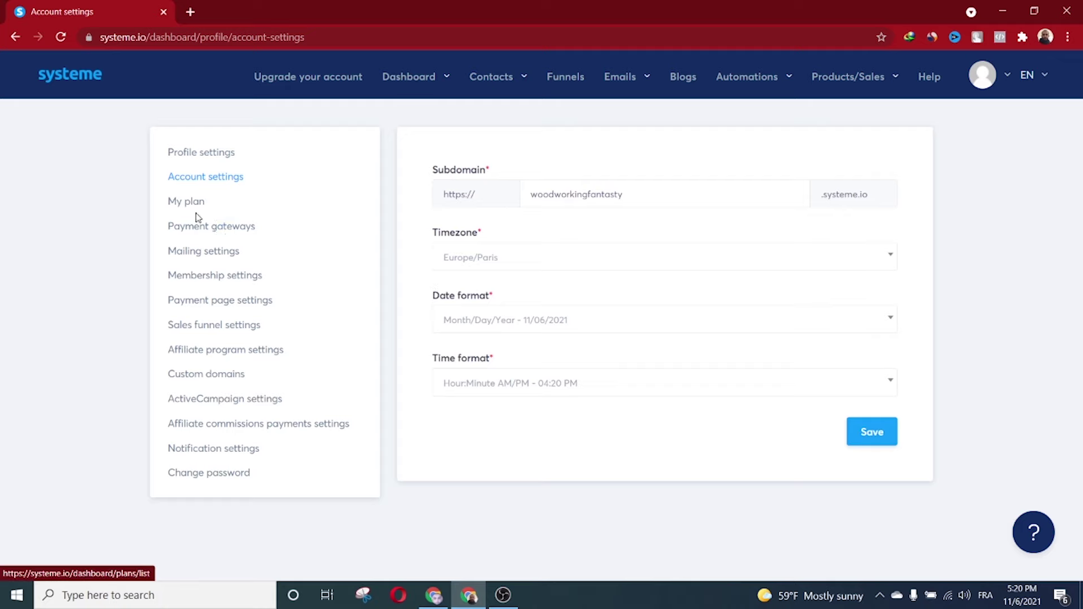
left_click(232, 230)
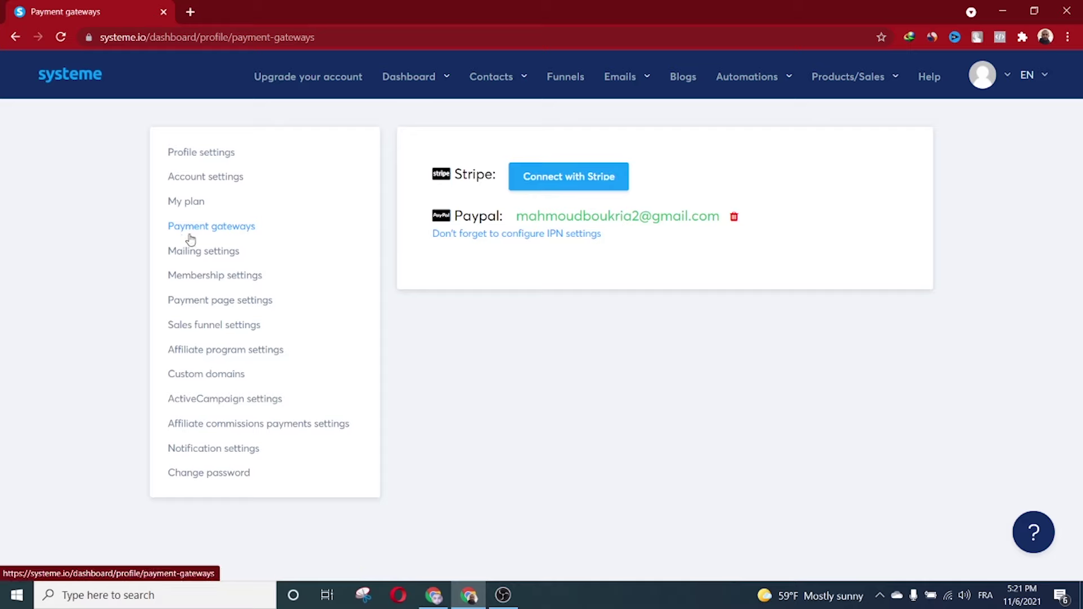
Review the mailing settings, from domain authentication and sender details to the marketing footer and unsubscribe text
left_click(209, 258)
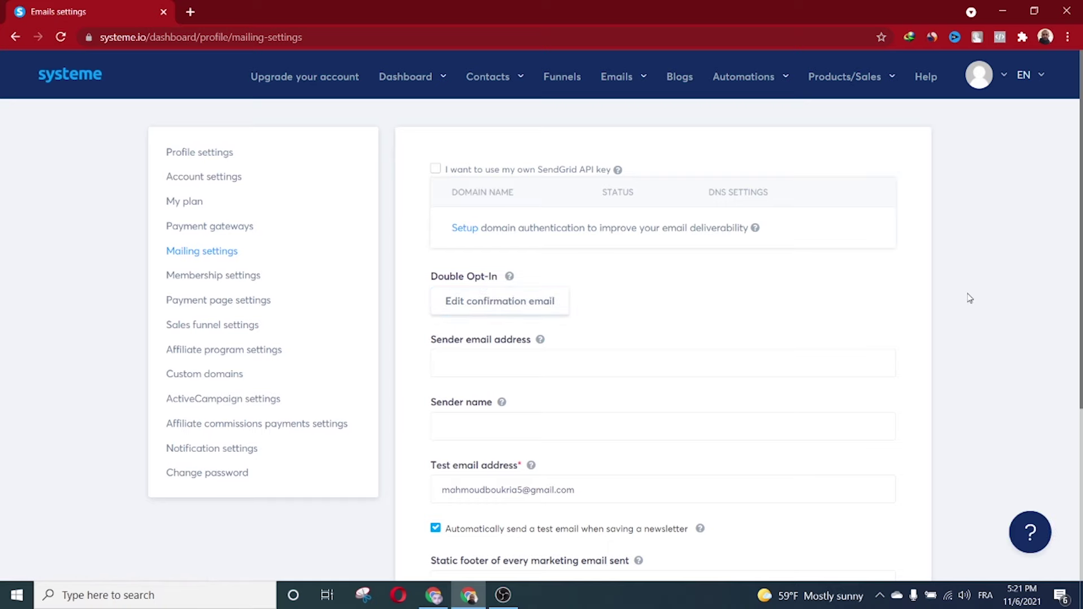
scroll(969, 298, "down", 5)
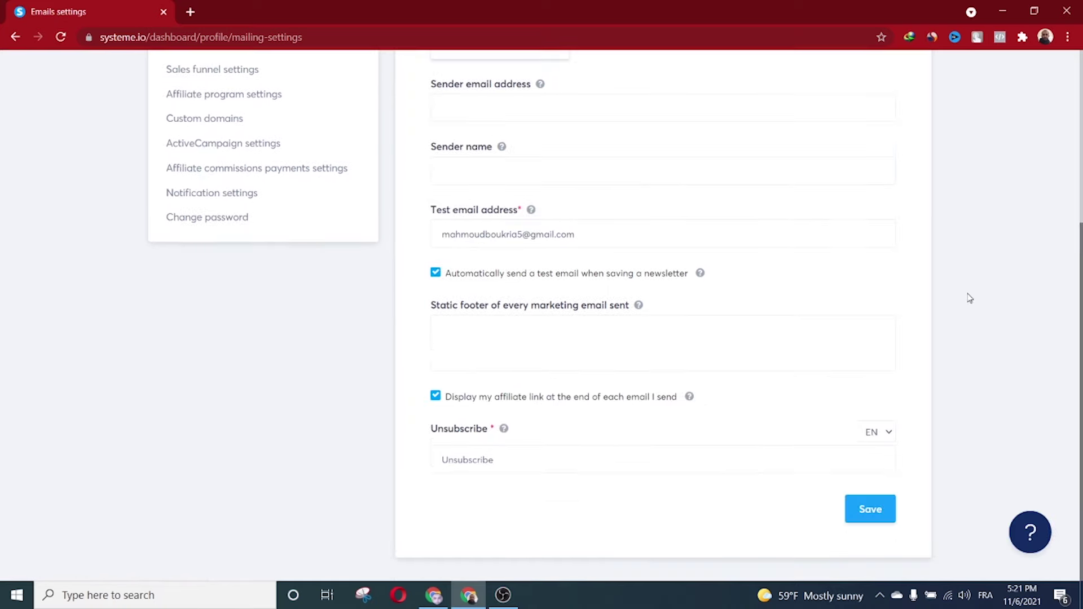
scroll(969, 299, "up", 7)
scroll(969, 298, "down", 4)
scroll(969, 299, "up", 4)
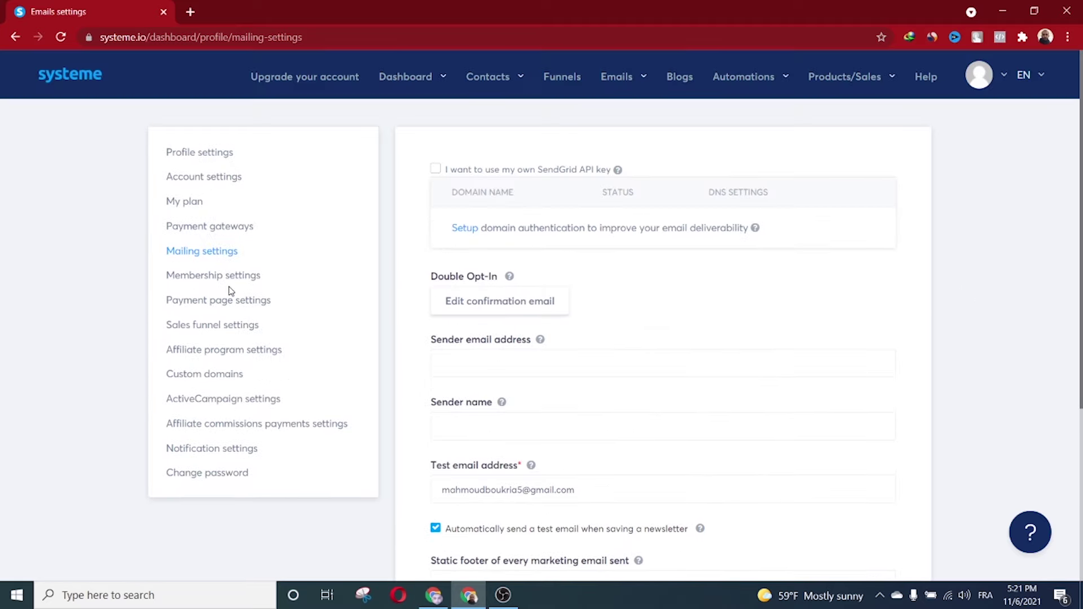
Review the membership settings and the payment page settings, including the default currency and terms and conditions
left_click(194, 276)
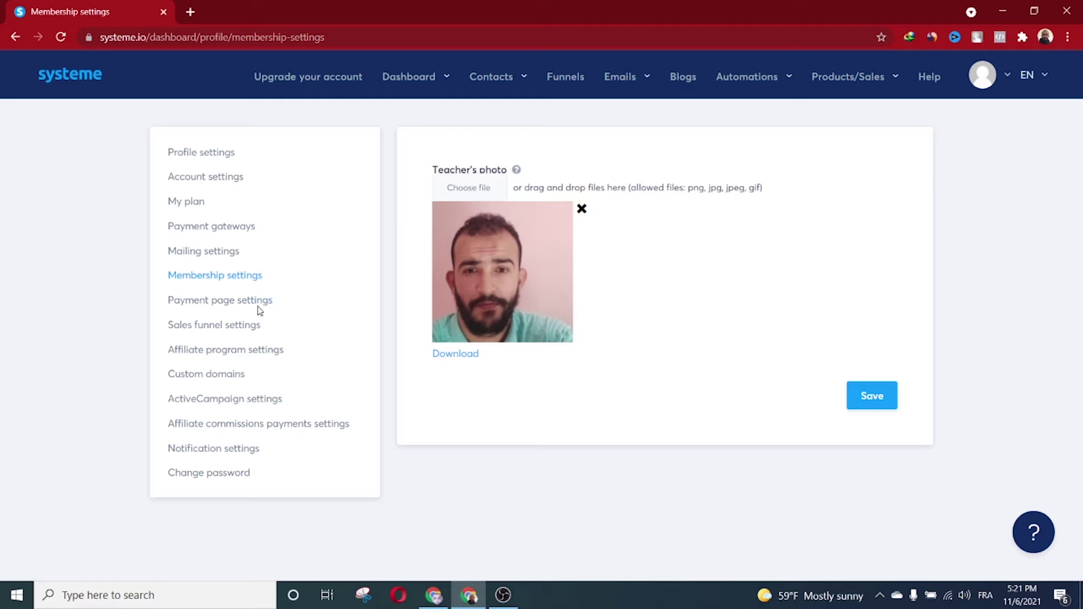
left_click(222, 304)
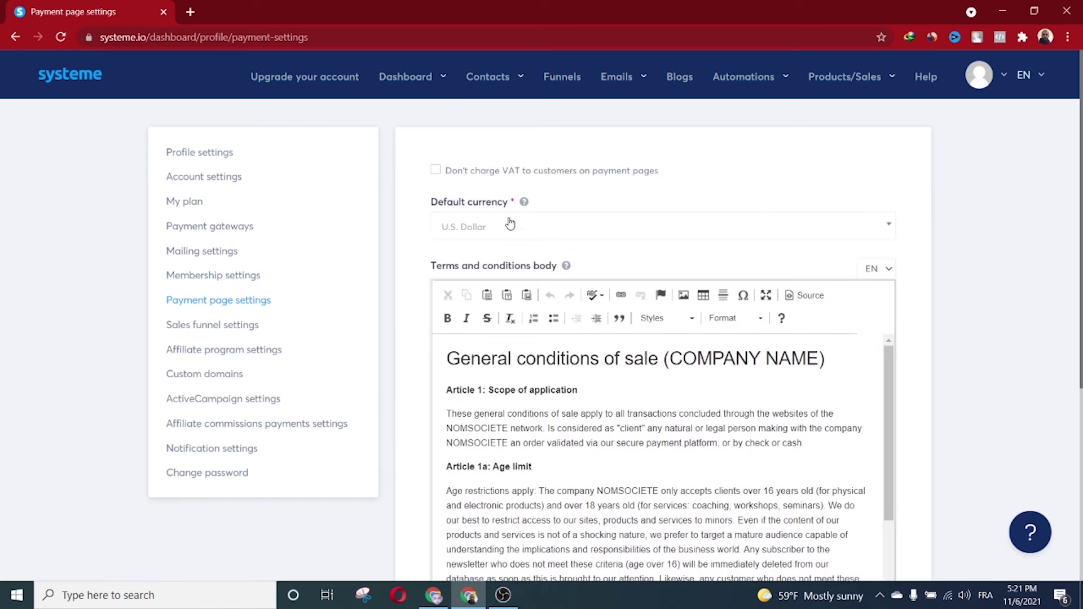
scroll(939, 281, "down", 5)
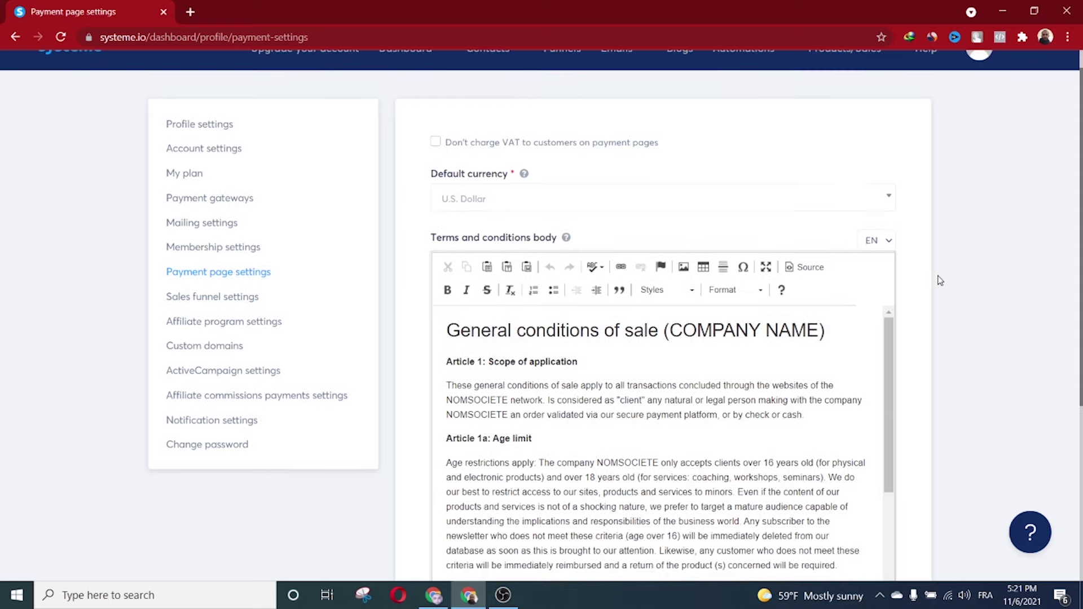
scroll(939, 280, "up", 5)
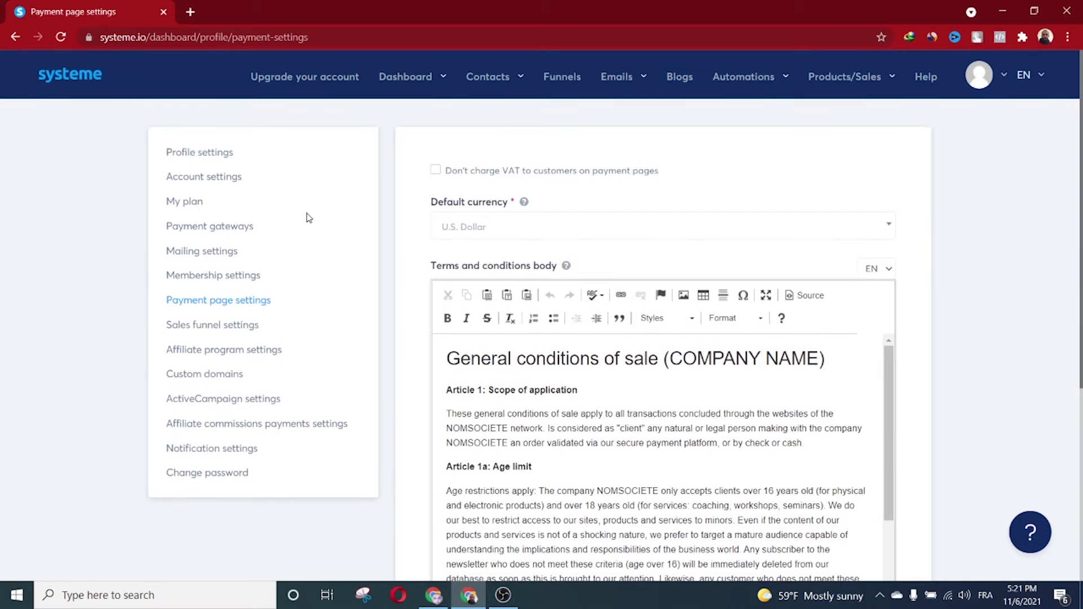
Examine the tracking code field in the sales funnel settings
left_click(202, 328)
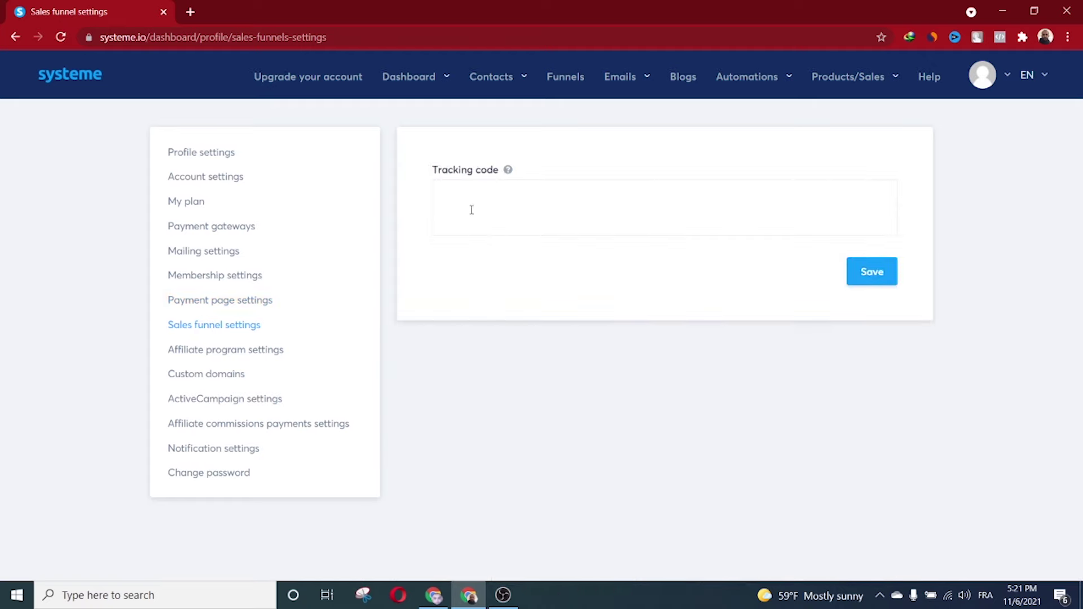
left_click(444, 196)
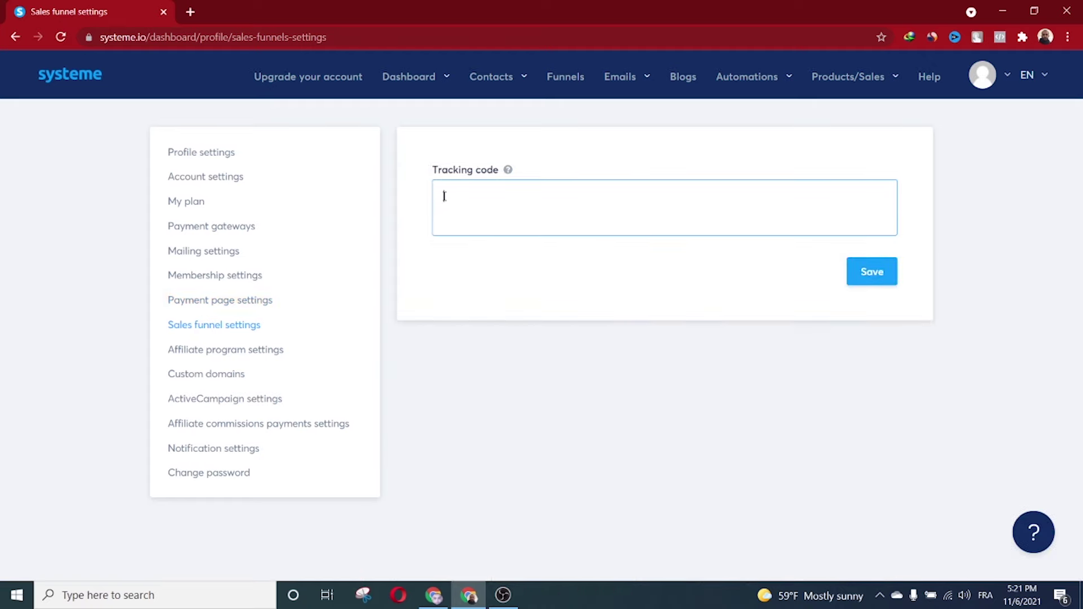
left_click(487, 292)
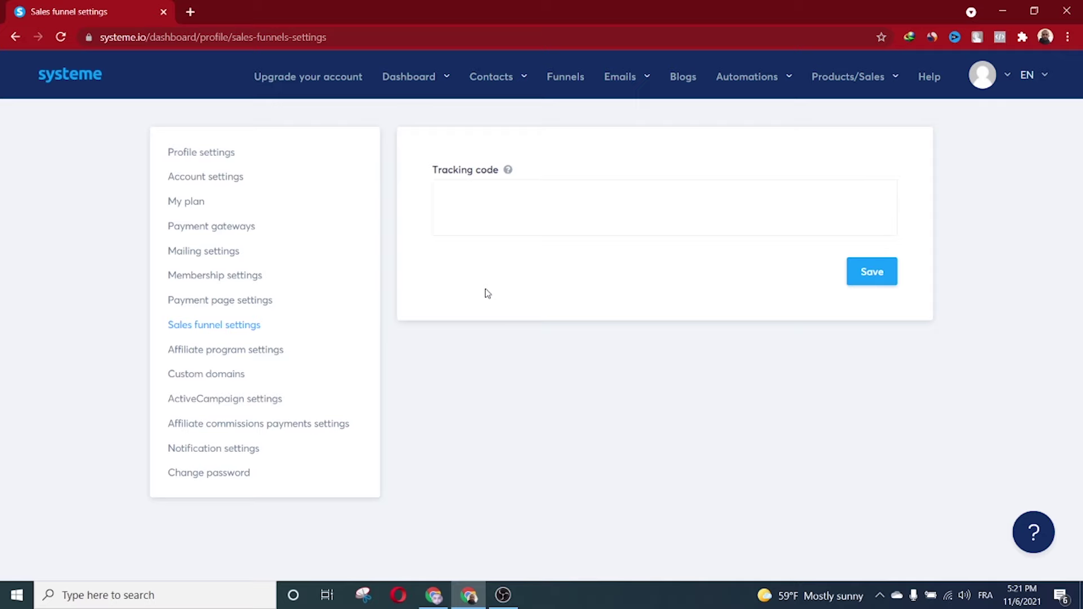
Review the affiliate program settings, covering the commission and payout options and the affiliate proxy links
left_click(240, 353)
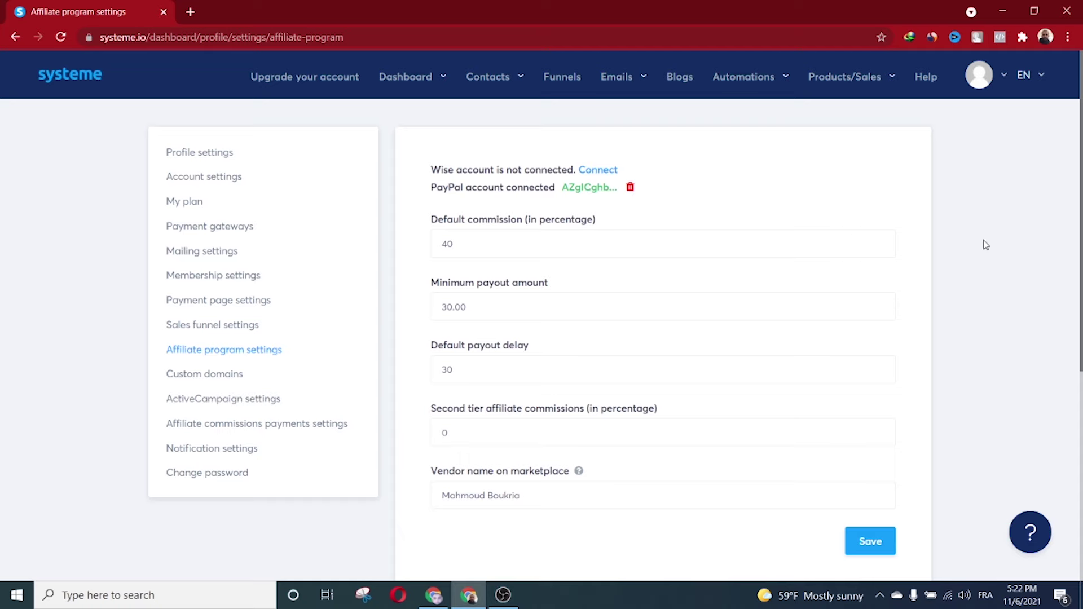
scroll(982, 242, "down", 1)
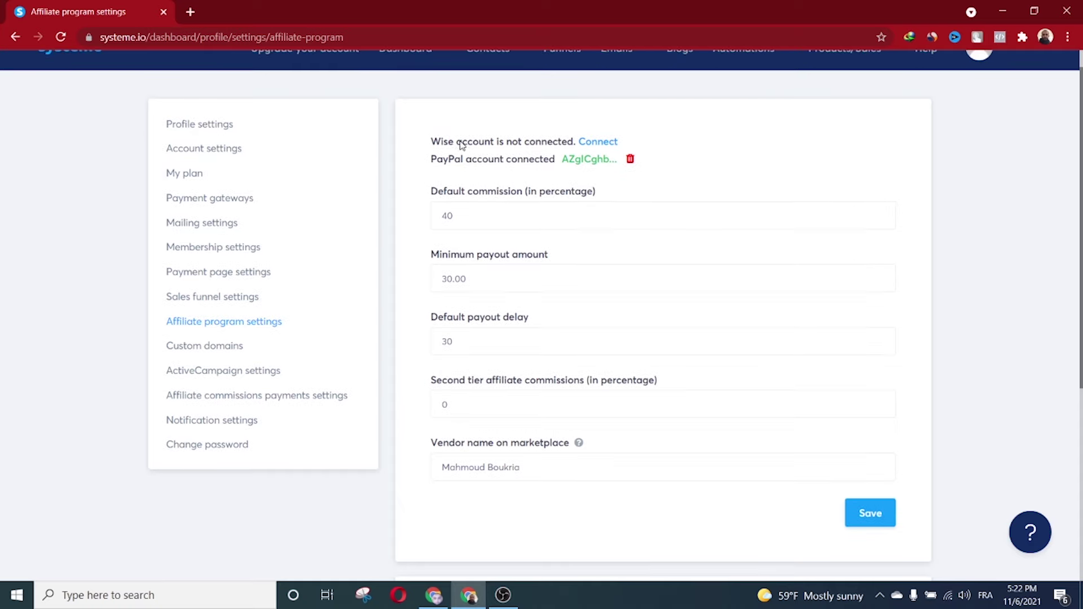
scroll(1003, 290, "down", 1)
scroll(1004, 290, "down", 5)
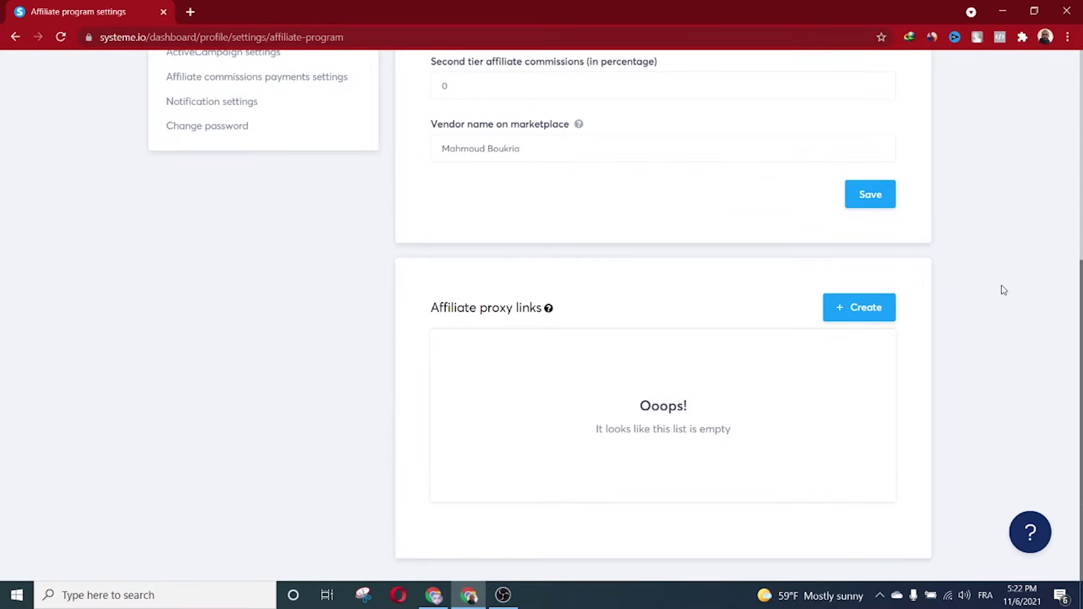
scroll(1003, 290, "up", 6)
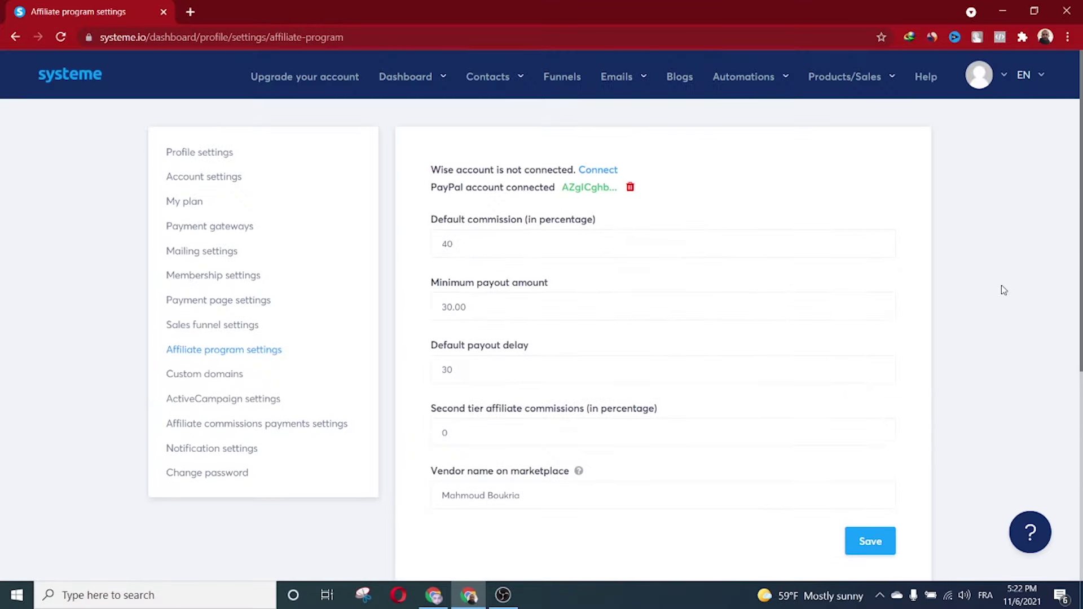
Go through the custom domains, ActiveCampaign, affiliate commissions payments and notification settings pages
left_click(195, 377)
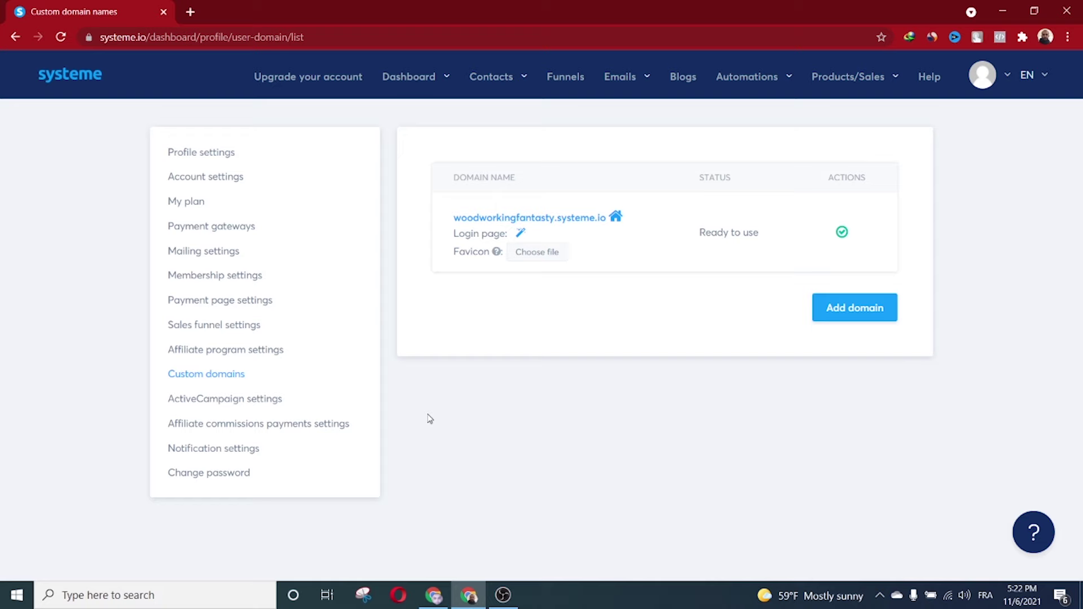
left_click(231, 400)
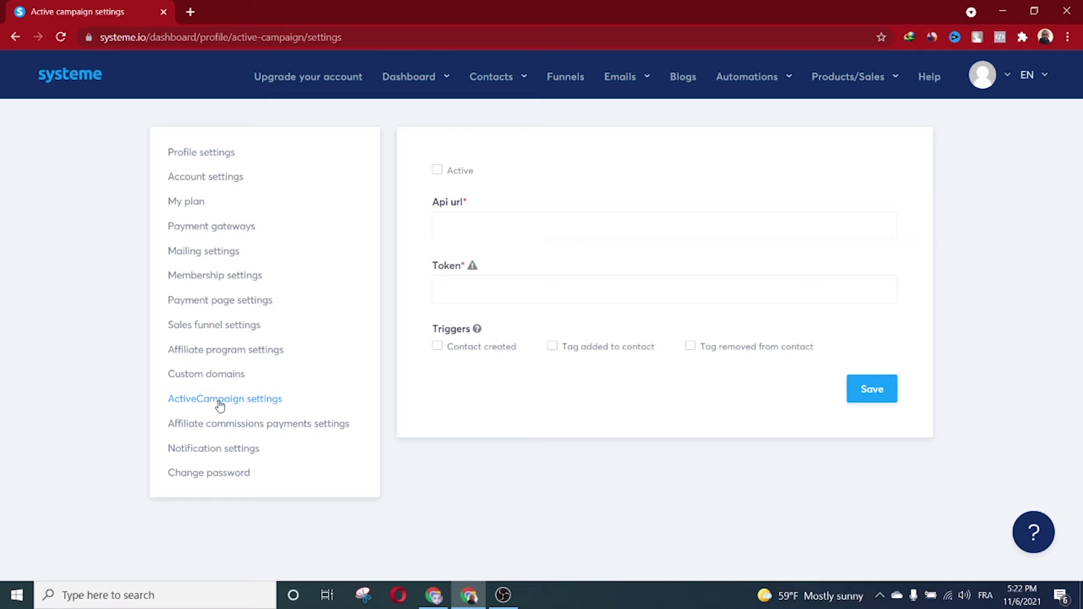
left_click(270, 427)
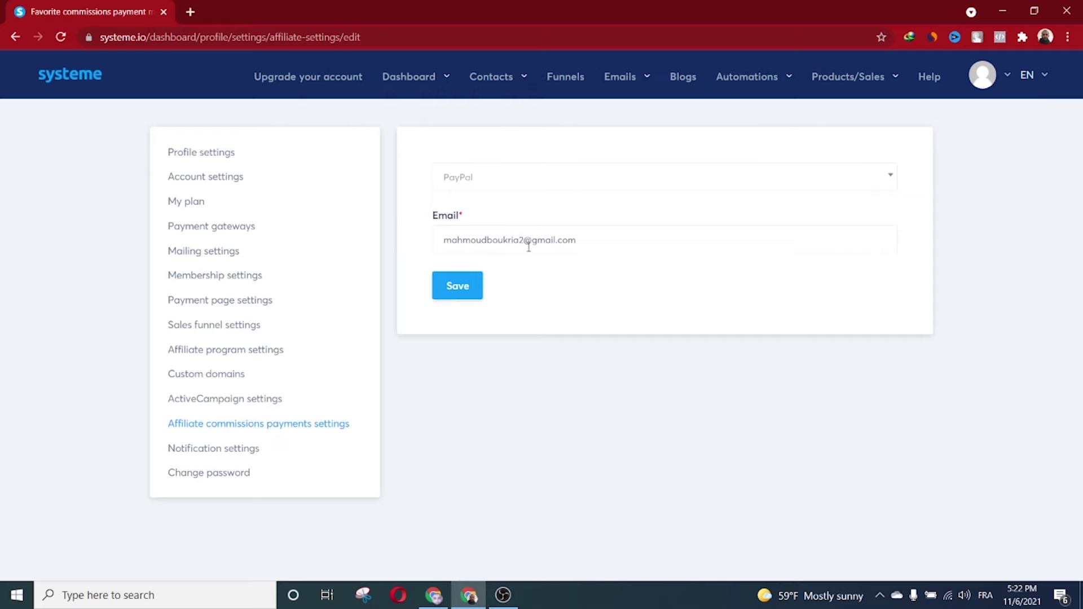
left_click(222, 452)
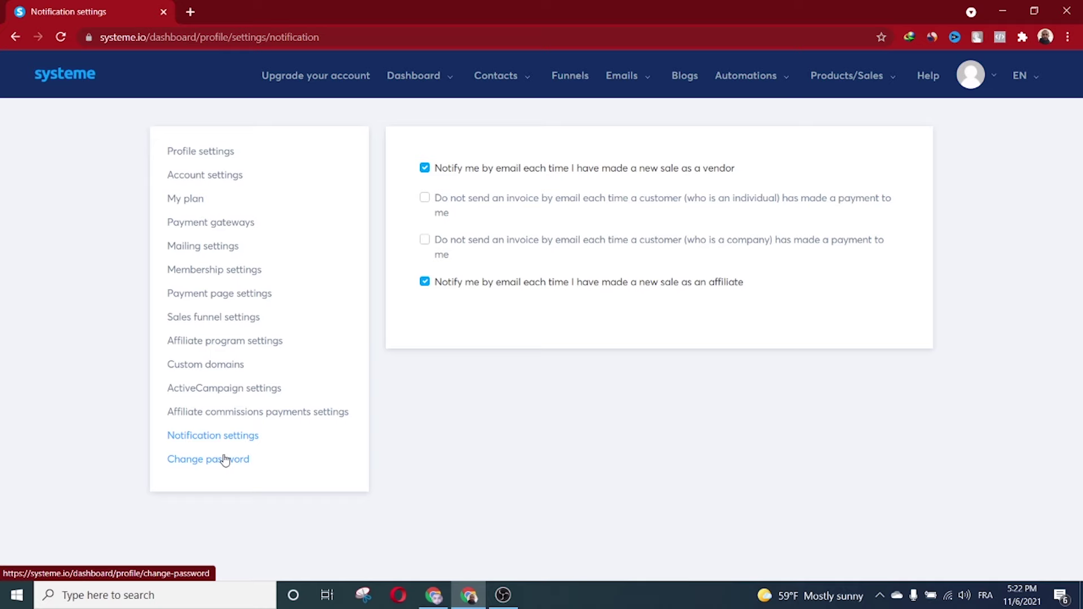
Return to the main dashboard by way of the profile settings and look through its leads, sales and live updates
left_click(189, 151)
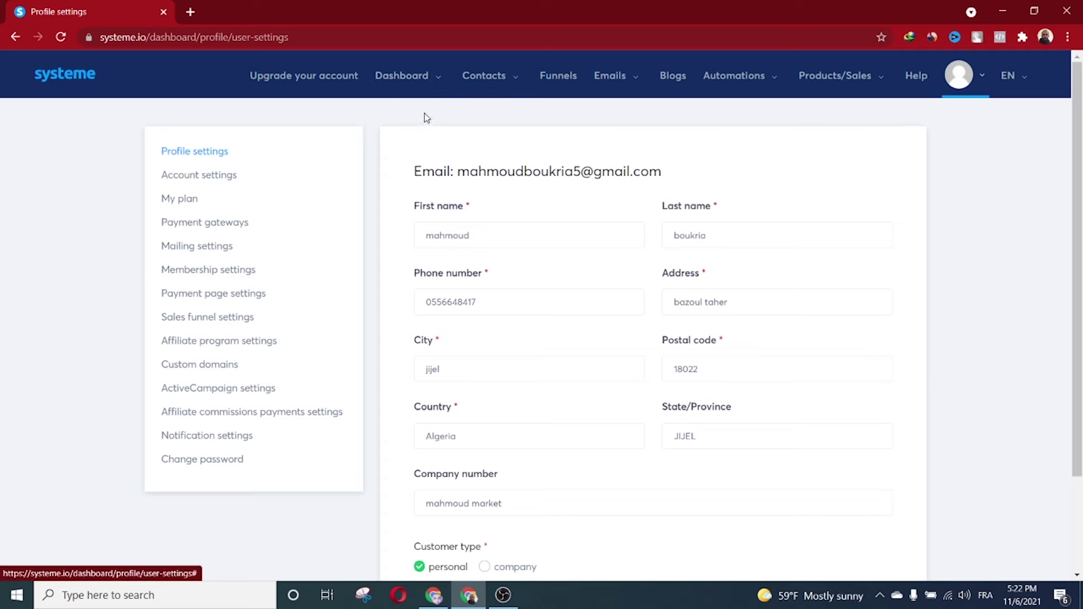
mouse_move(397, 76)
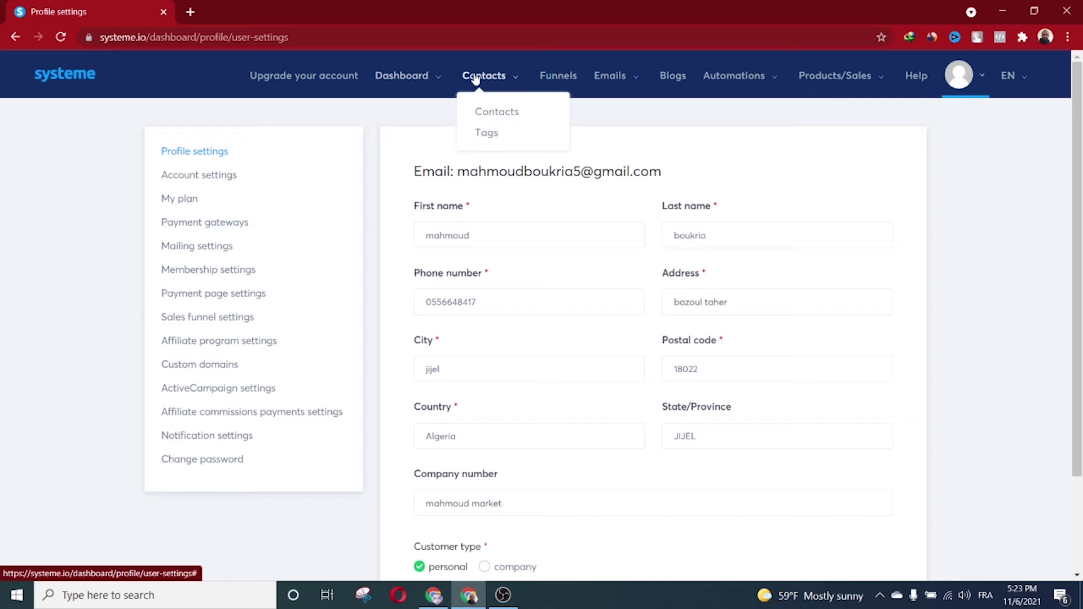
mouse_move(392, 76)
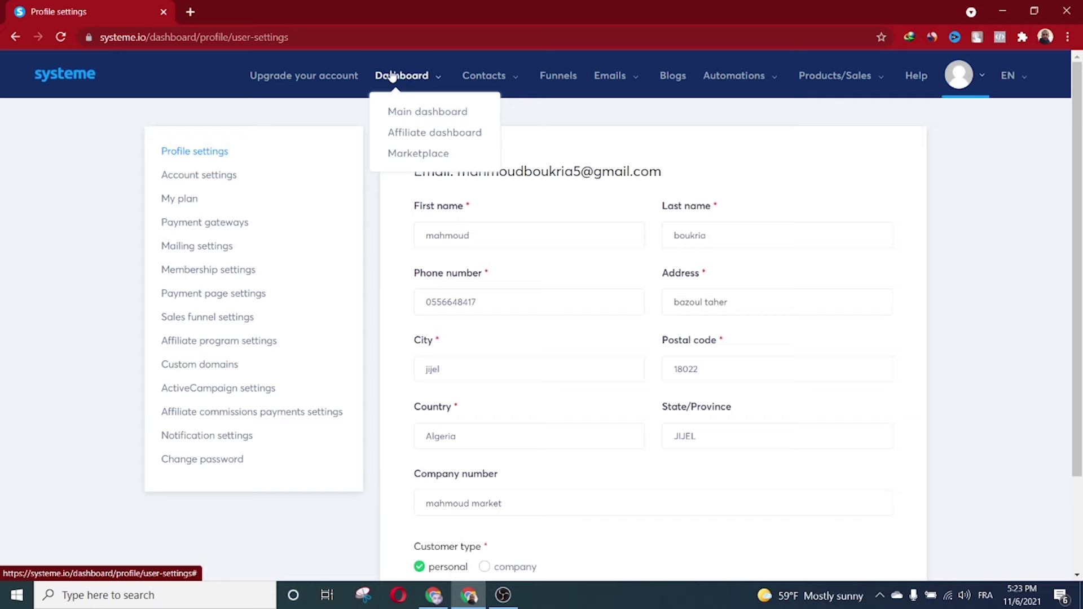
left_click(416, 113)
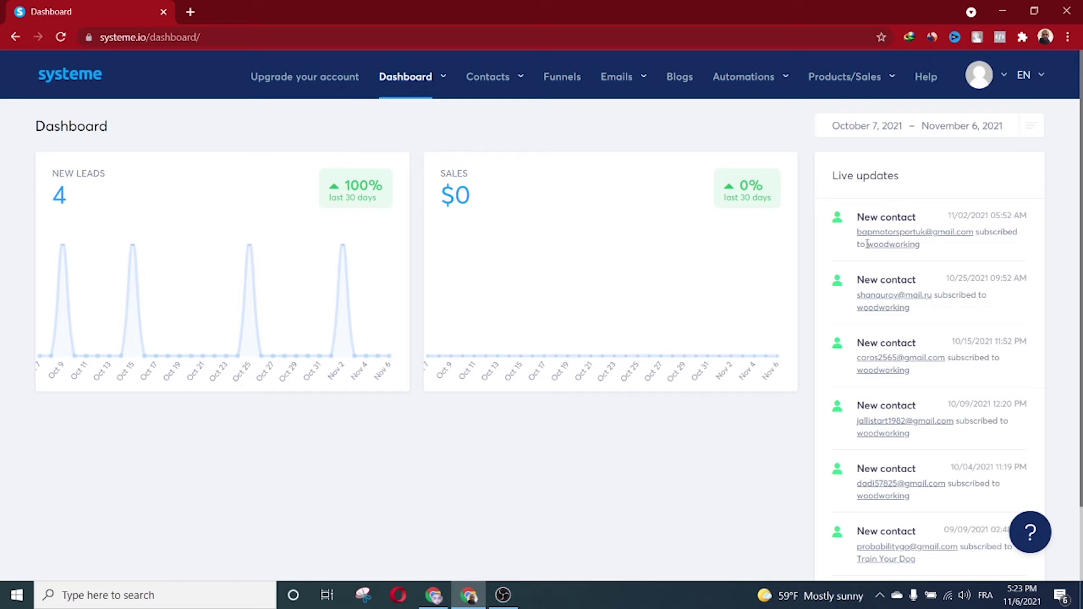
scroll(1080, 190, "down", 2)
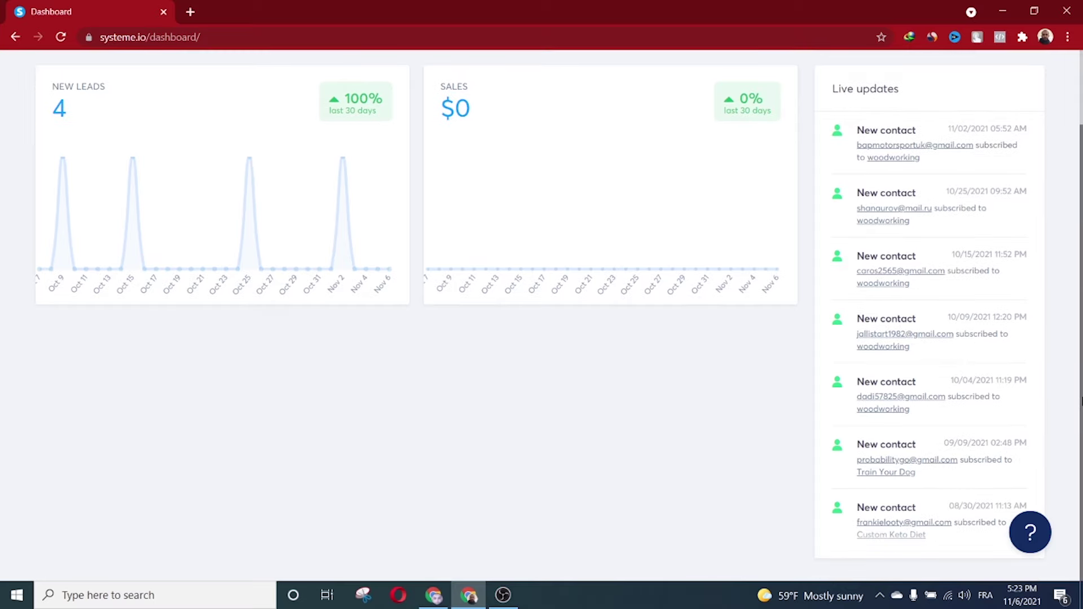
scroll(1080, 190, "up", 2)
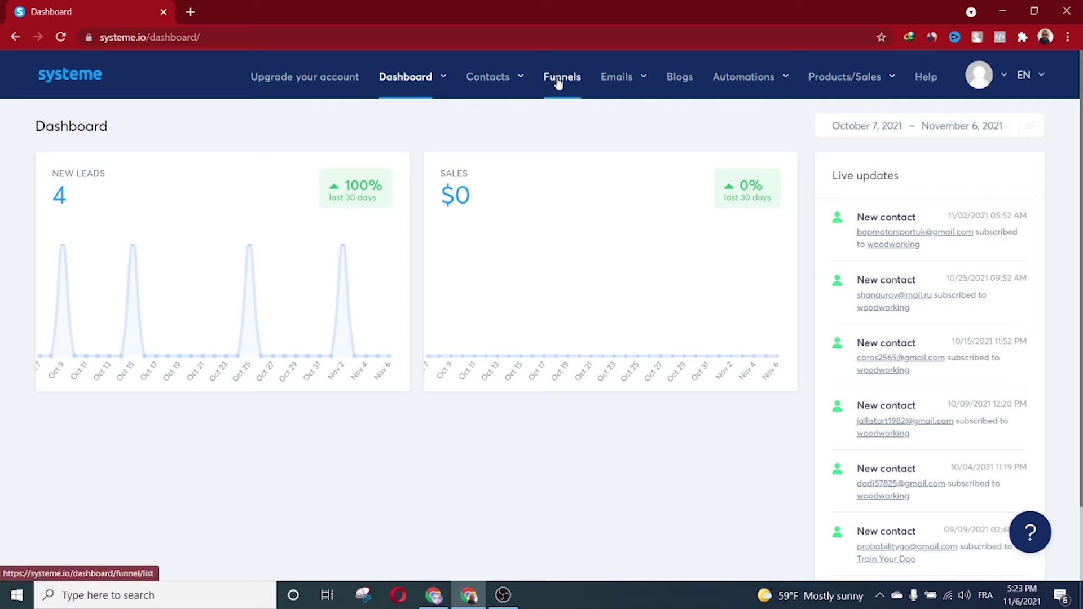
Open the list of funnels
left_click(579, 83)
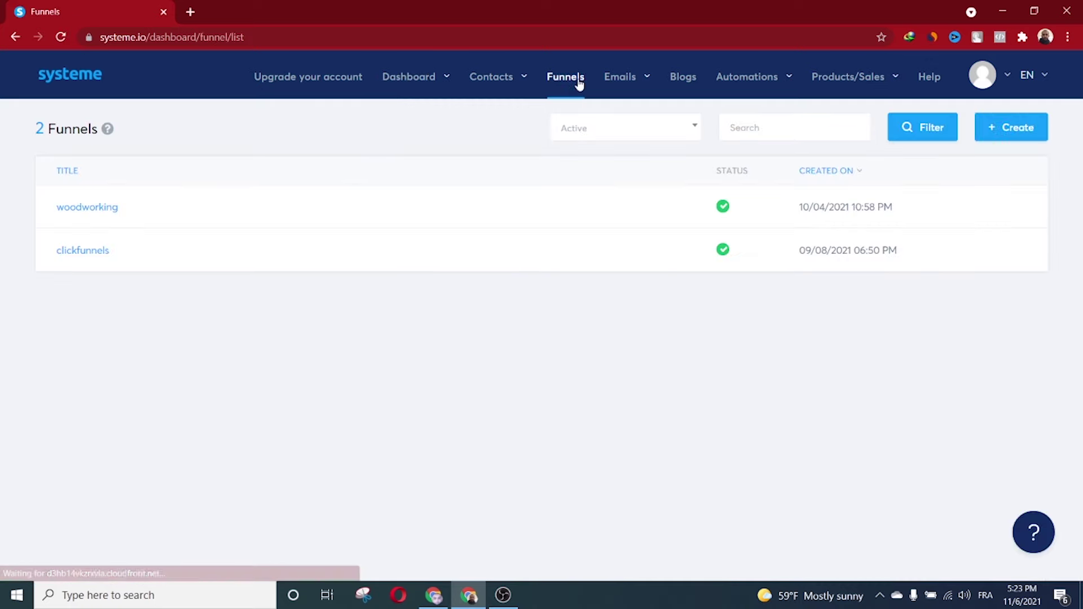
View the live page of the clickfunnels funnel and examine its headline text
mouse_move(919, 234)
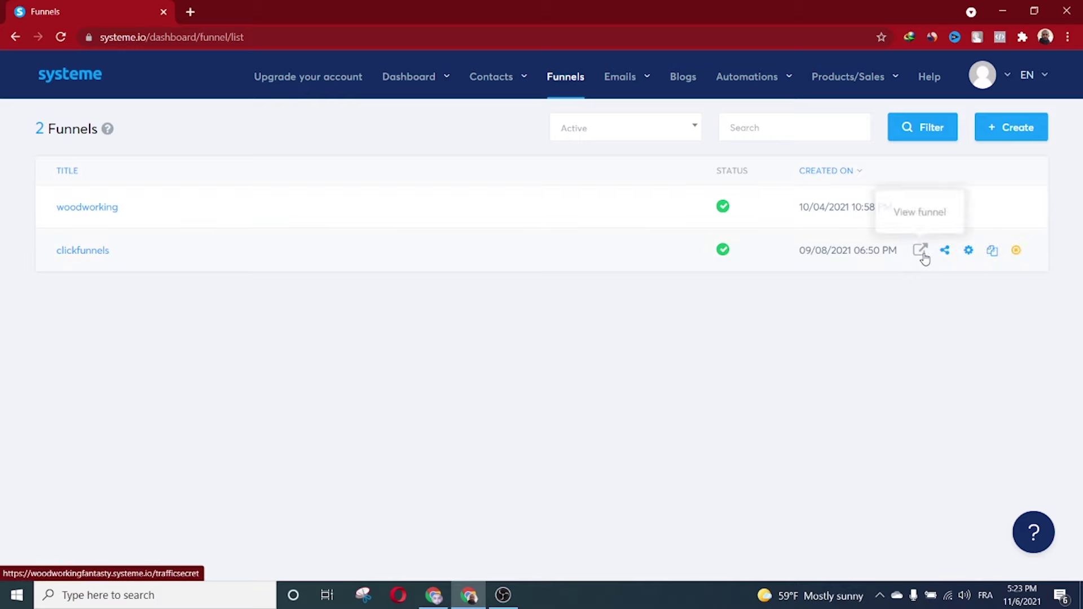
left_click(920, 250)
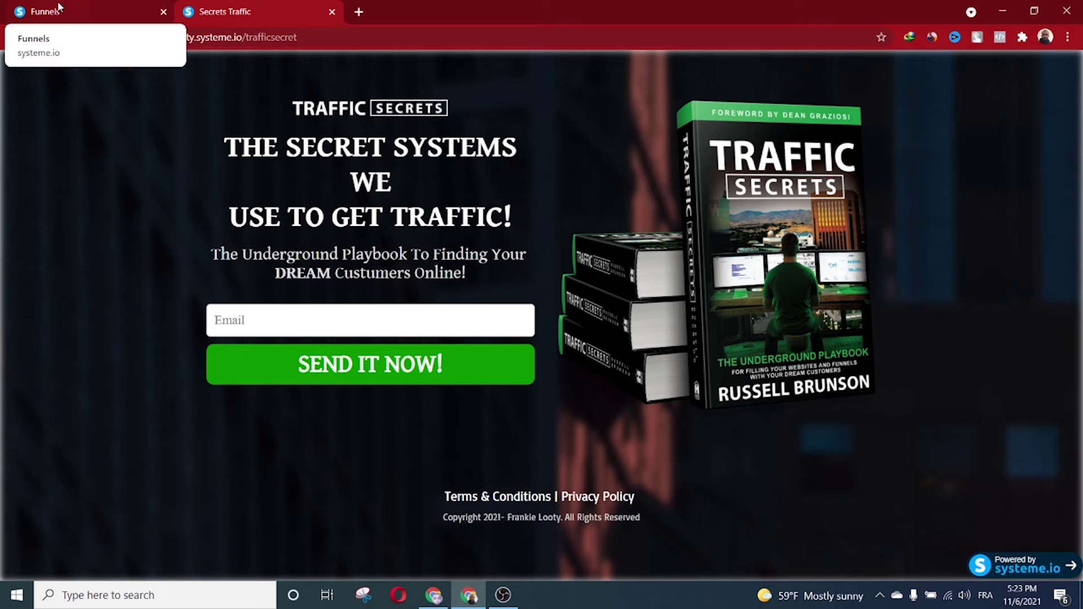
left_click(98, 9)
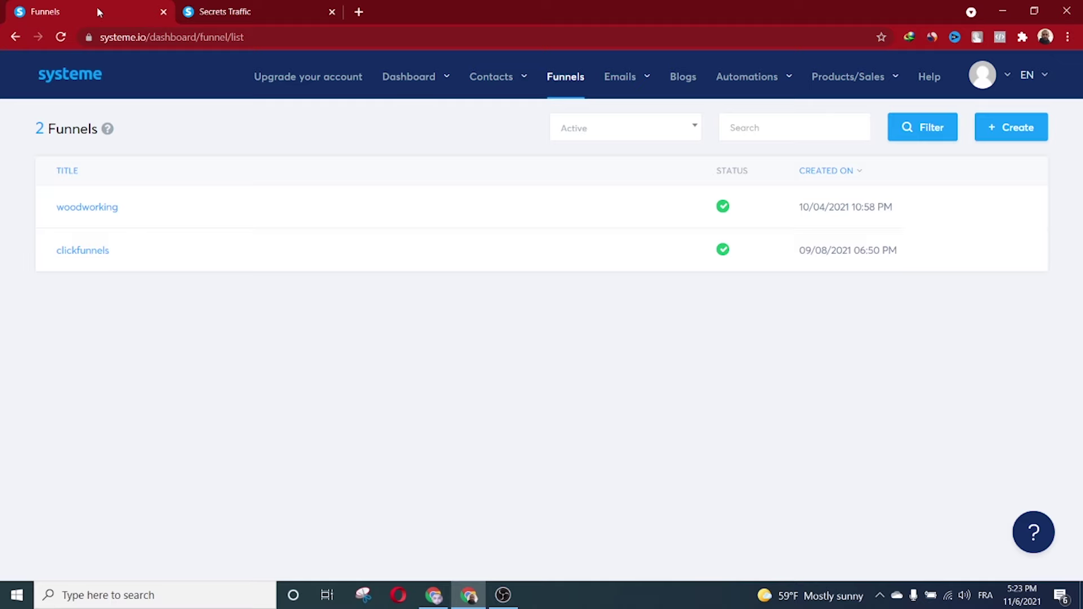
left_click(265, 3)
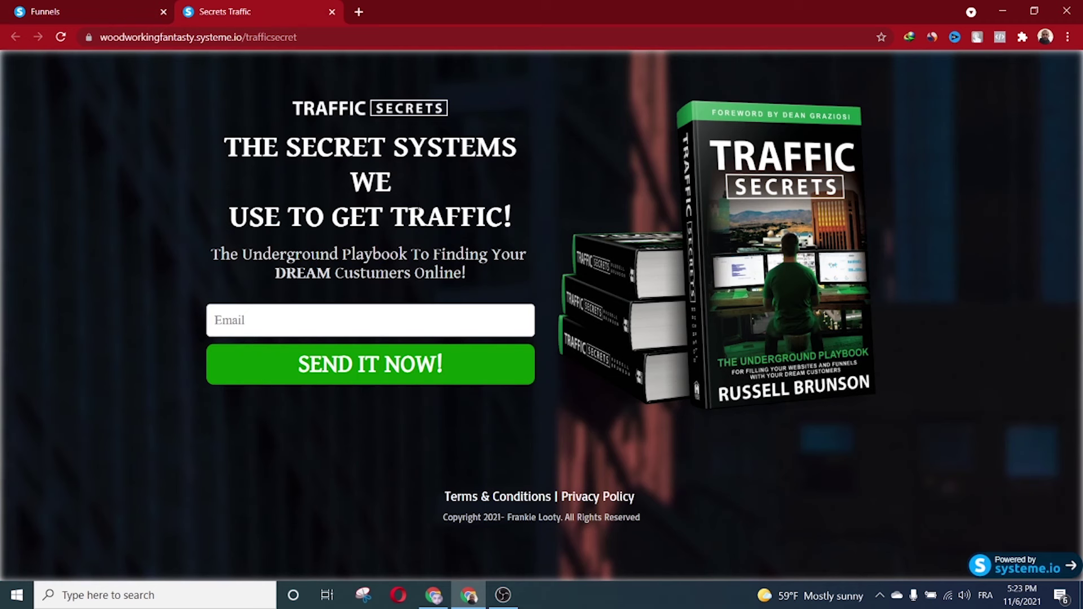
triple_click(419, 216)
left_click(420, 216)
triple_click(297, 148)
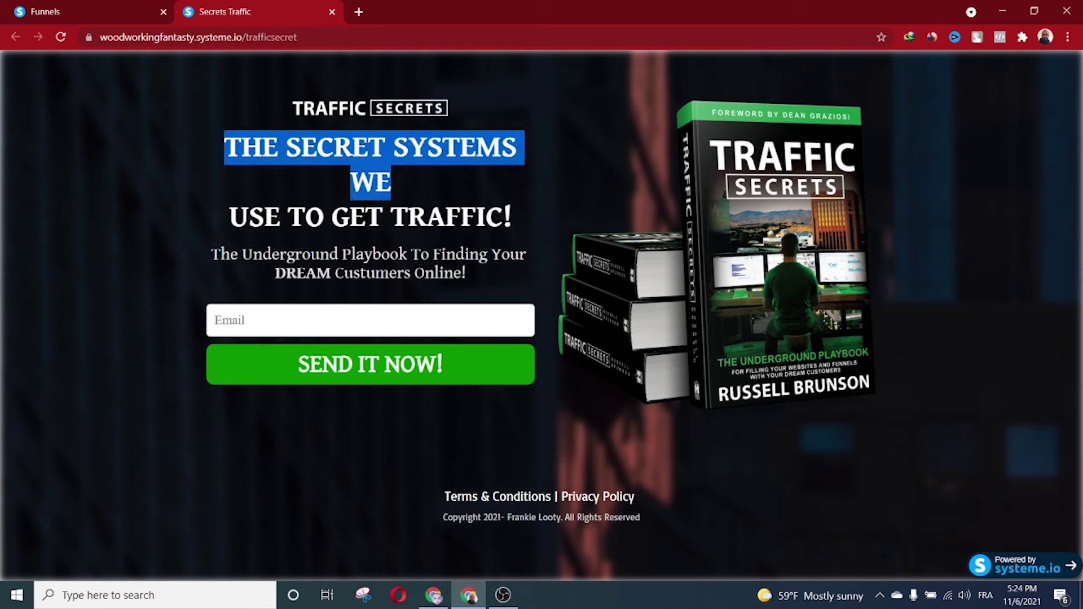
triple_click(398, 223)
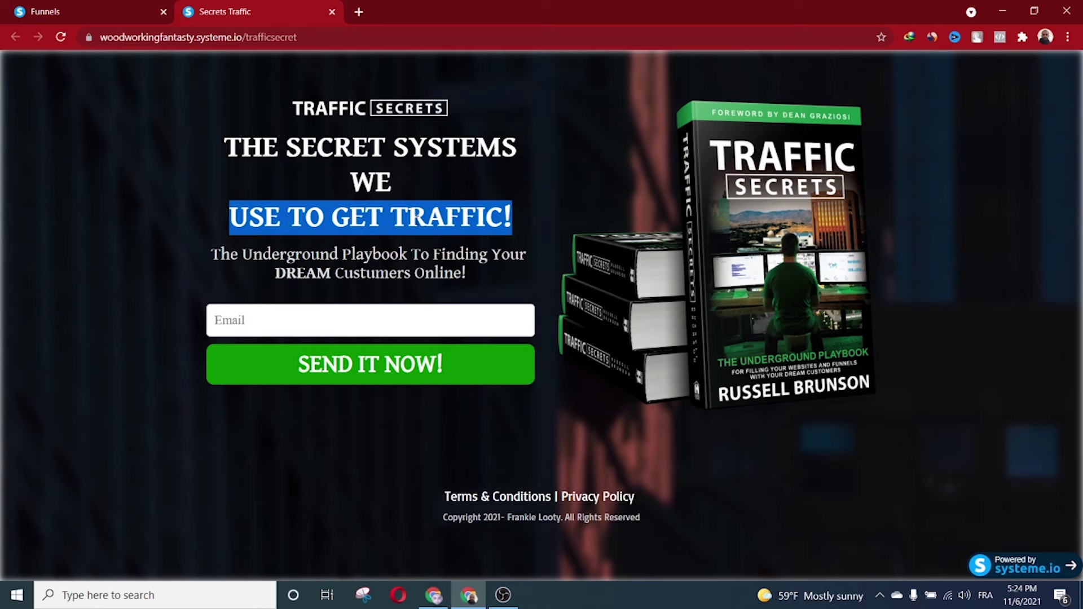
double_click(338, 148)
left_click(338, 148)
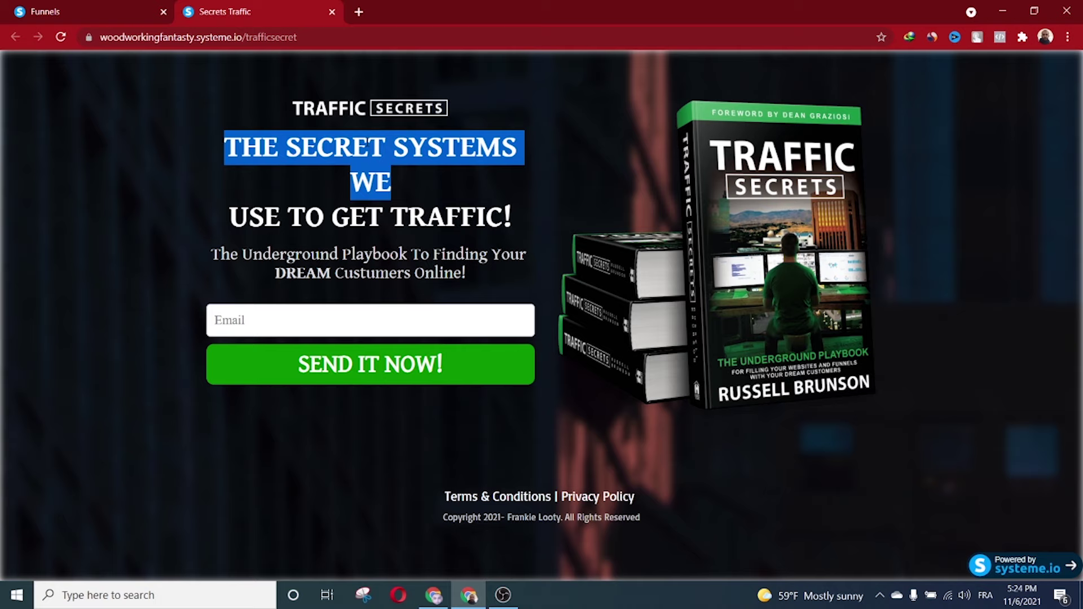
left_click(370, 169)
View the live page of the woodworking funnel and look through its e-book offer and opt-in form
left_click(80, 6)
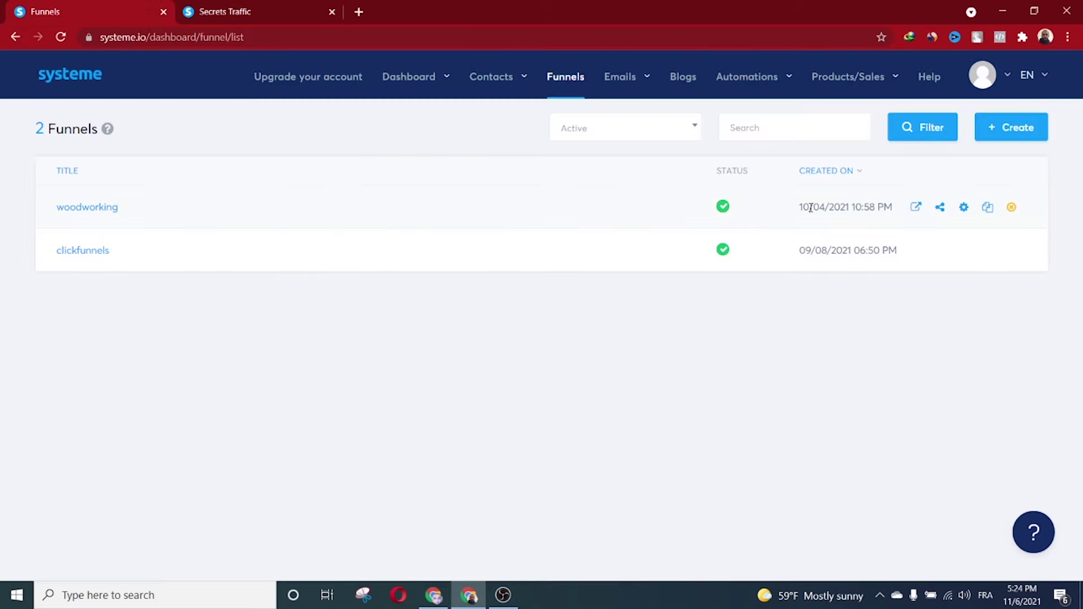
left_click(915, 207)
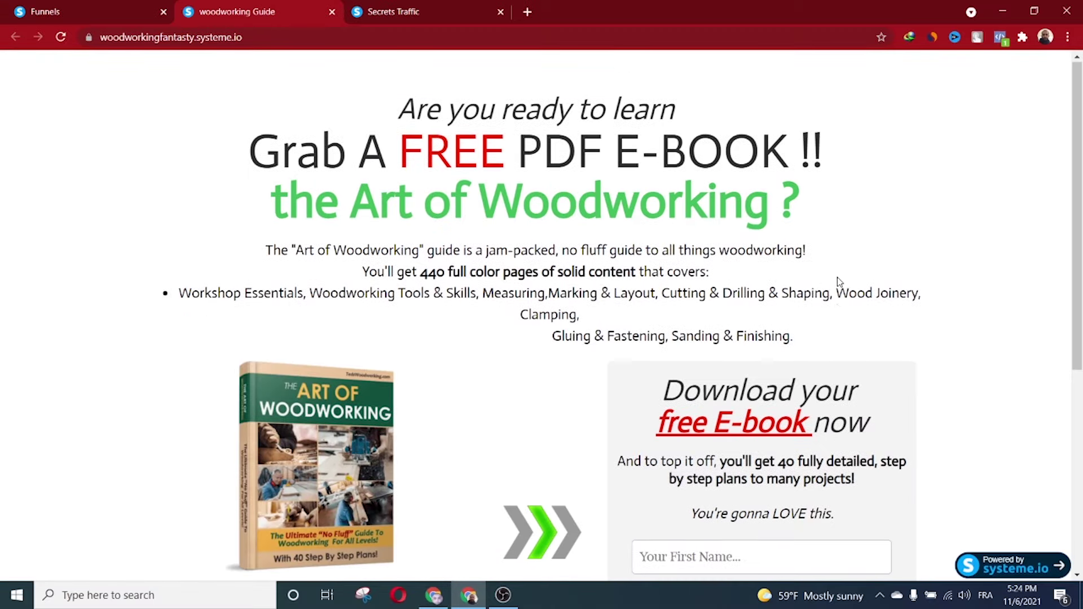
scroll(837, 277, "down", 6)
scroll(839, 278, "up", 1)
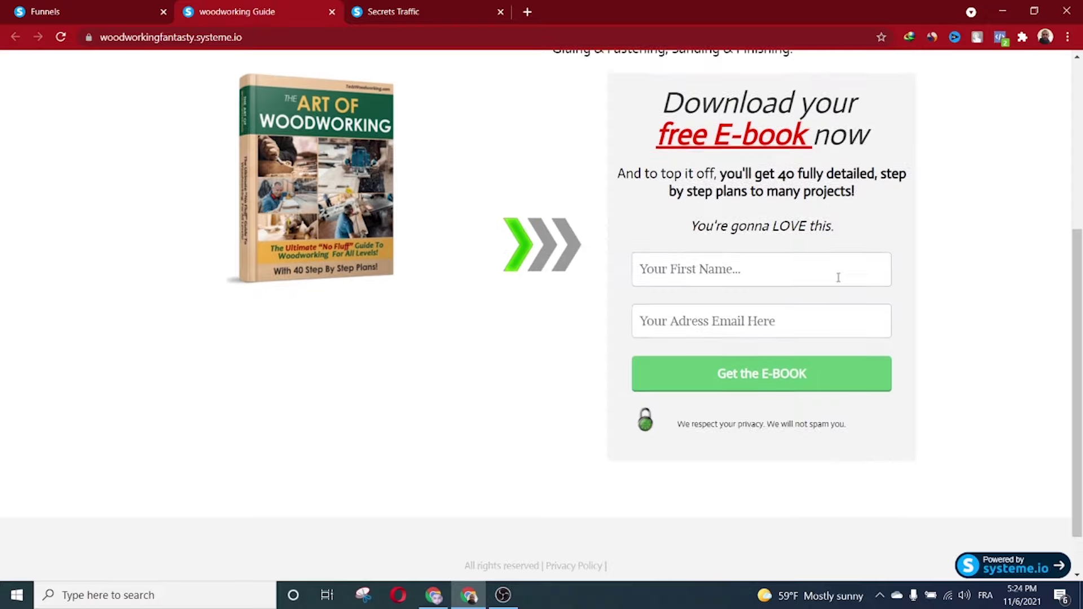
scroll(838, 277, "up", 5)
From the funnels list, create a Custom funnel named "arab aff test" with U.S. Dollar as its currency
left_click(87, 6)
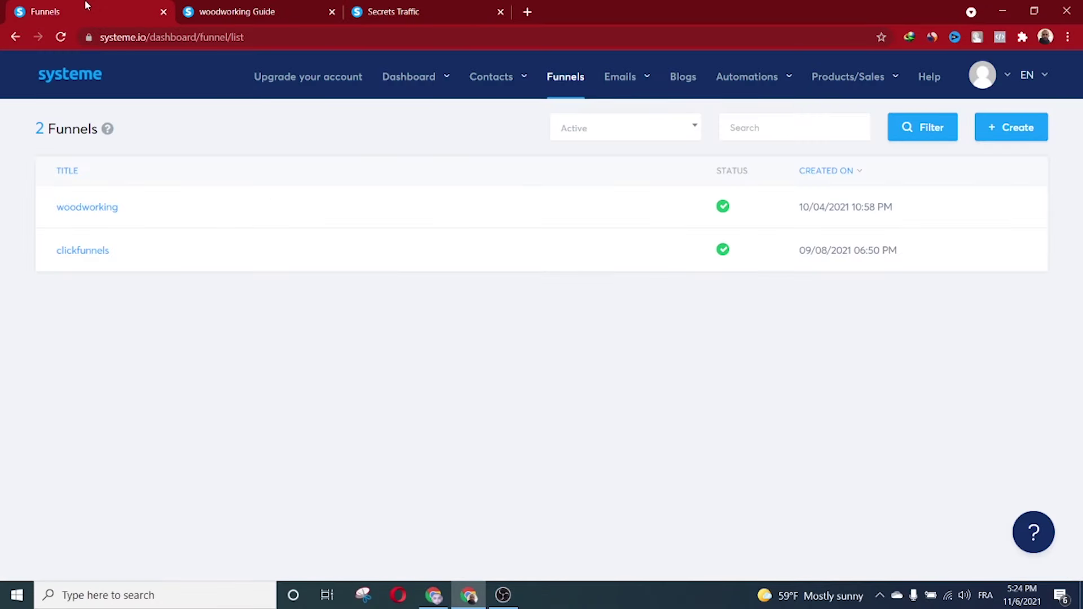
left_click(1021, 127)
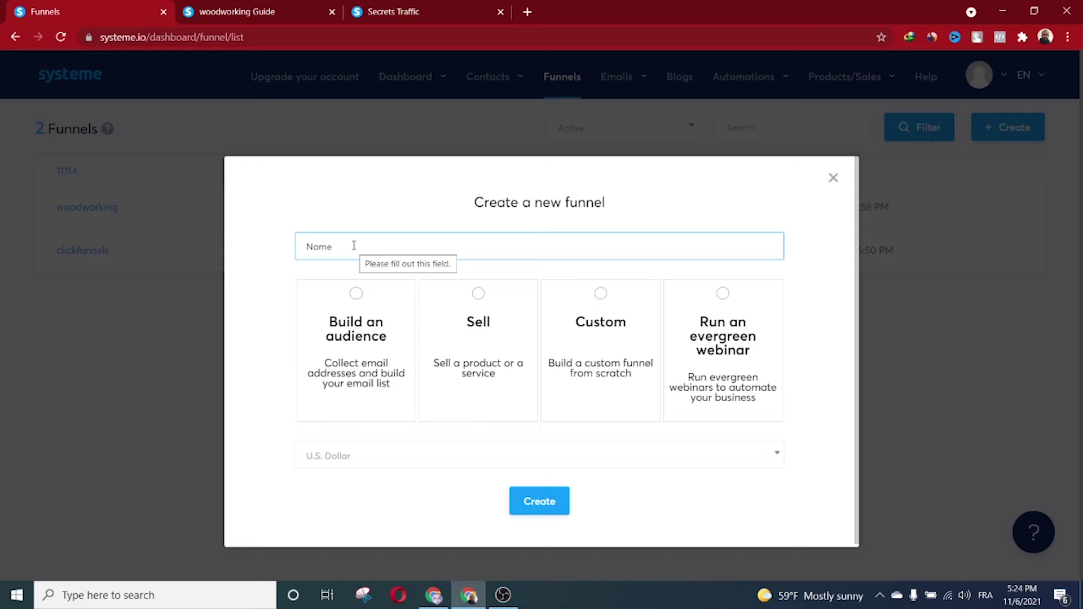
type("arab off")
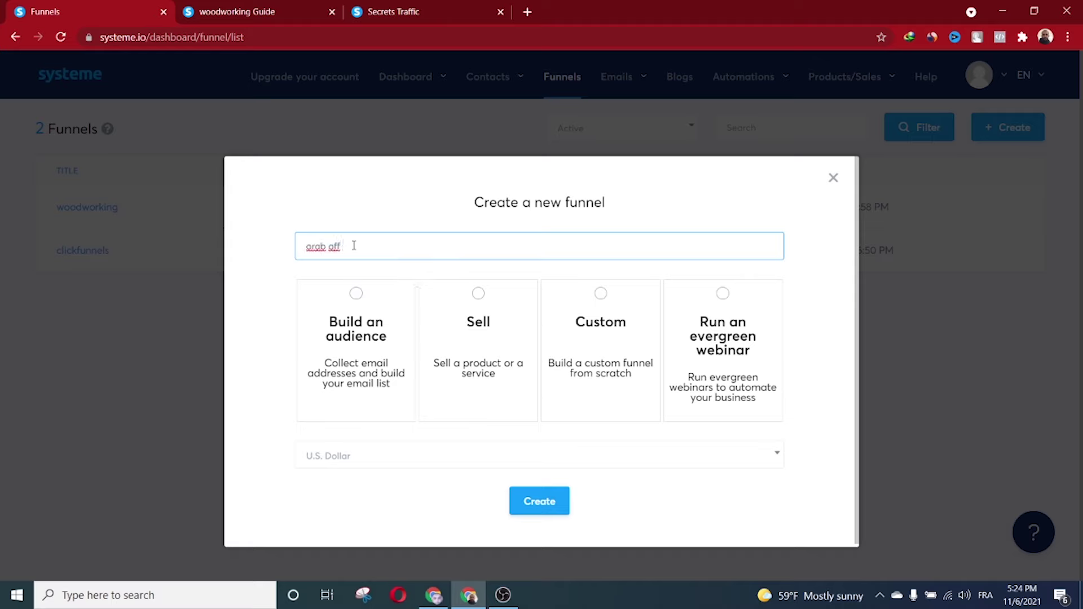
type(" test")
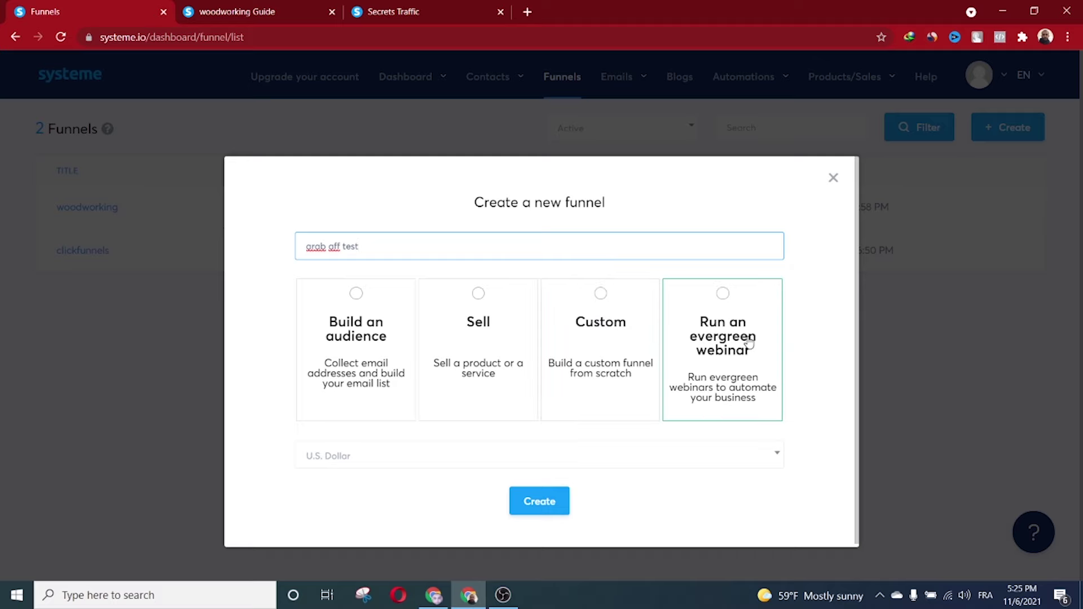
left_click(601, 295)
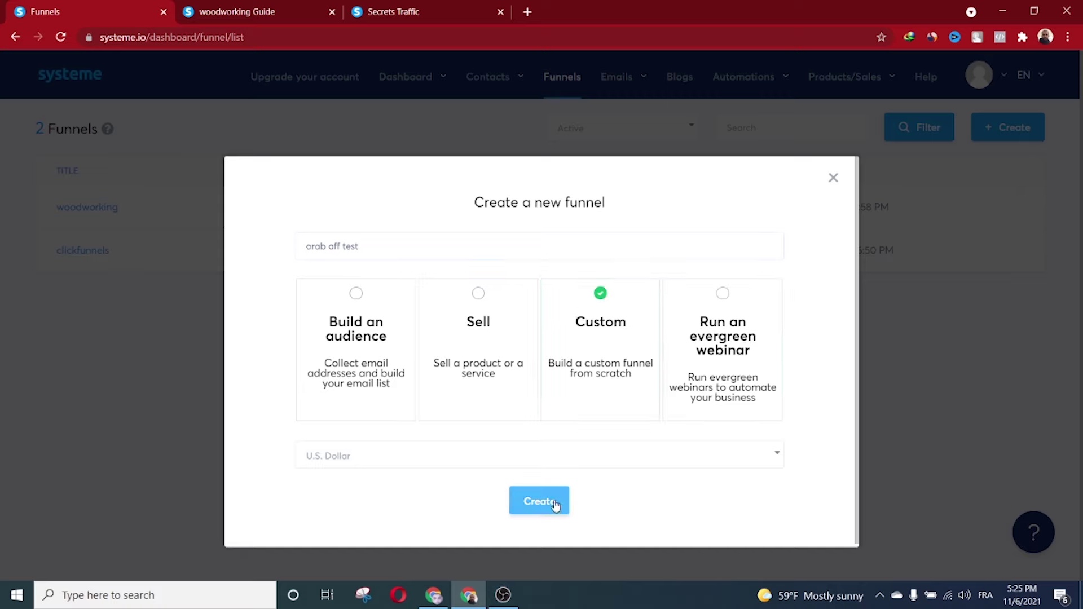
left_click(512, 454)
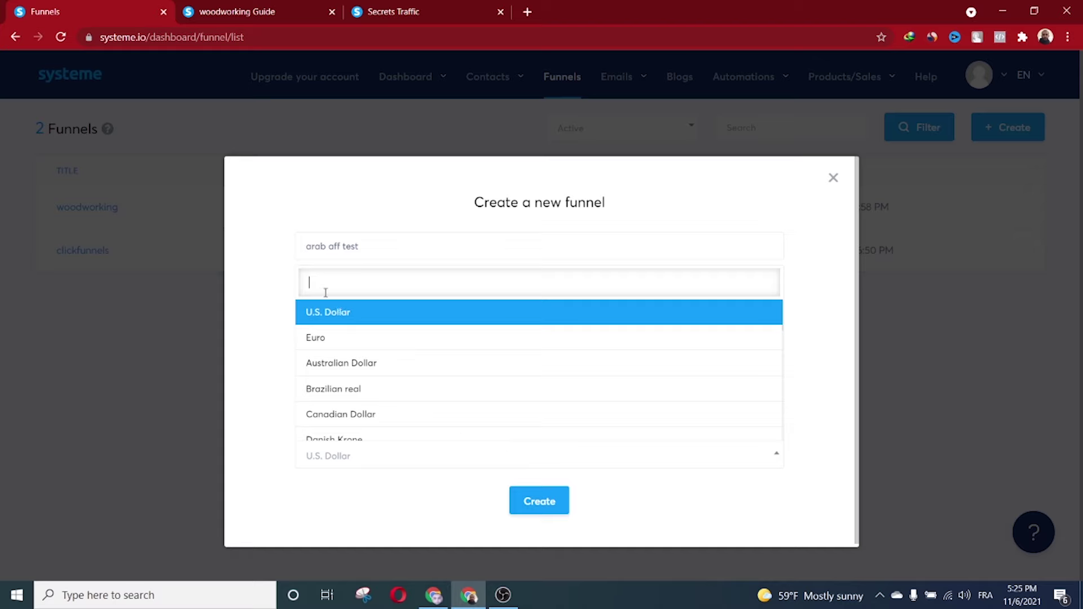
left_click(354, 313)
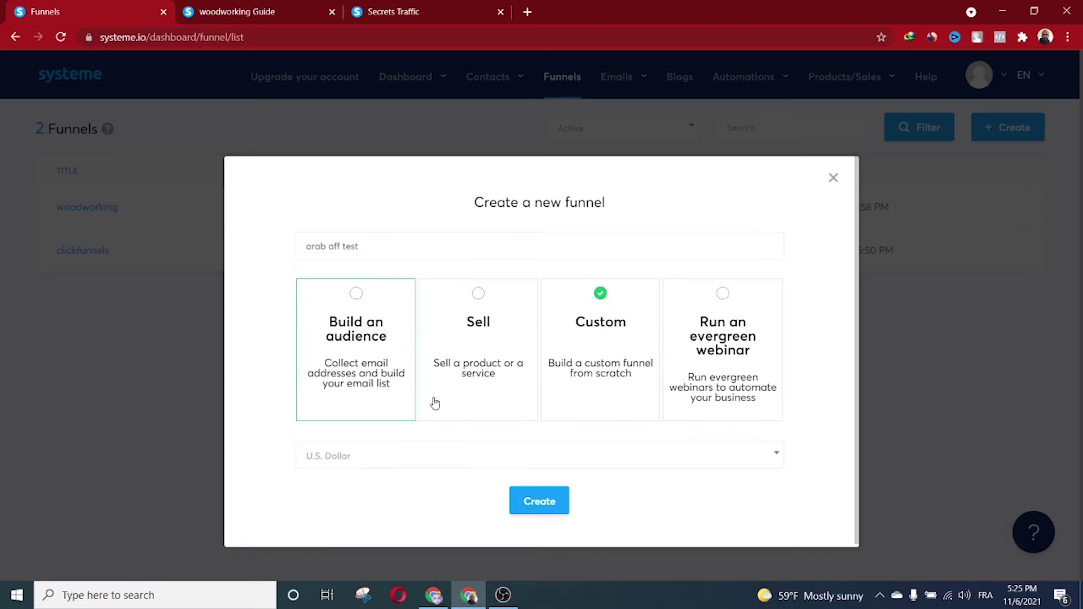
left_click(537, 501)
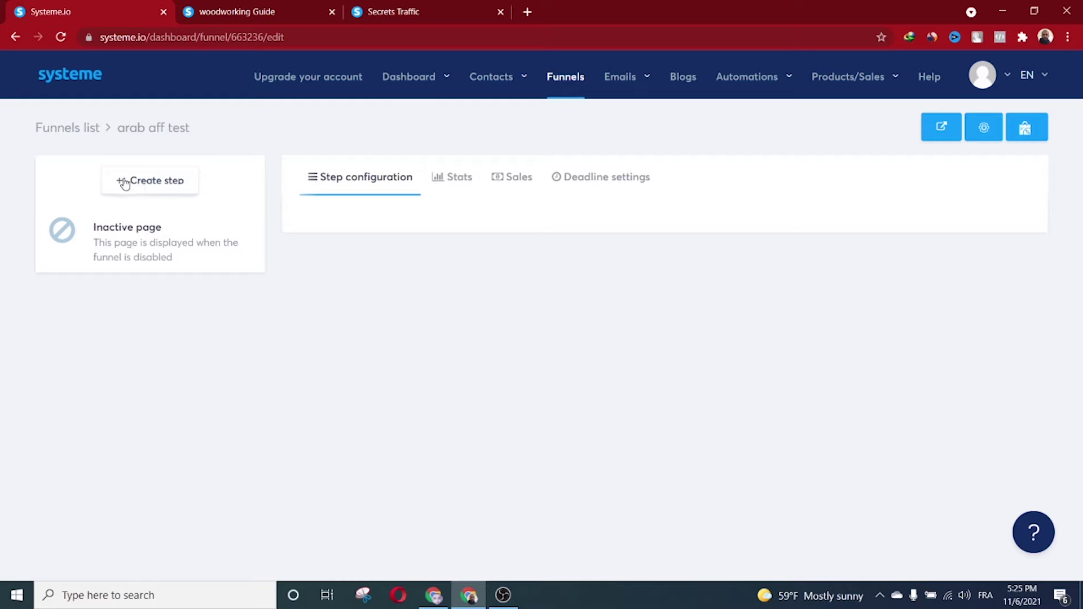
Start a new step in the funnel, name it "main test" and open the choice of step types
left_click(146, 186)
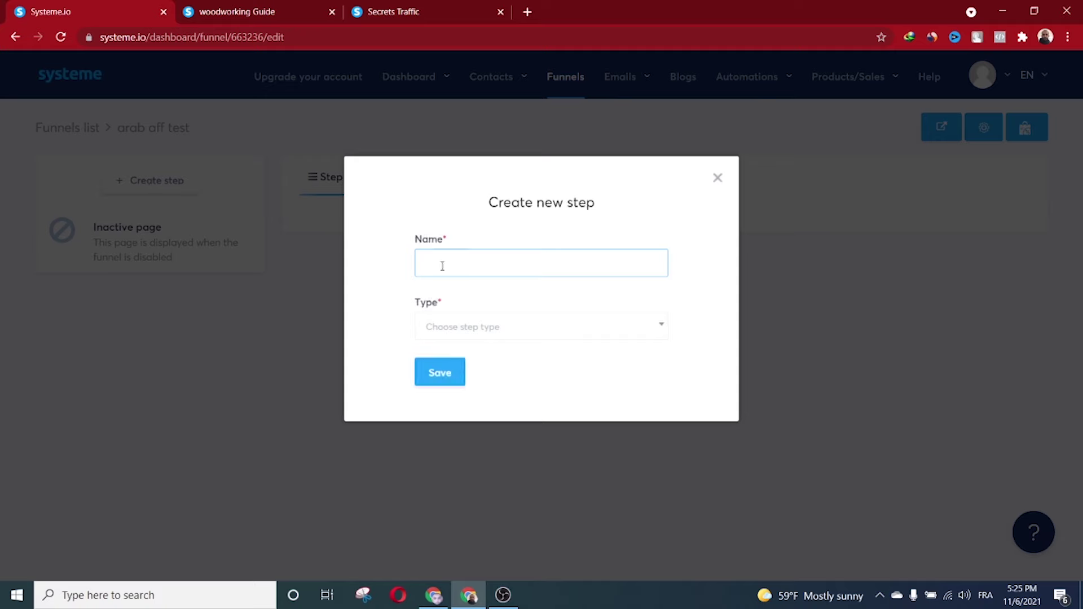
left_click(461, 267)
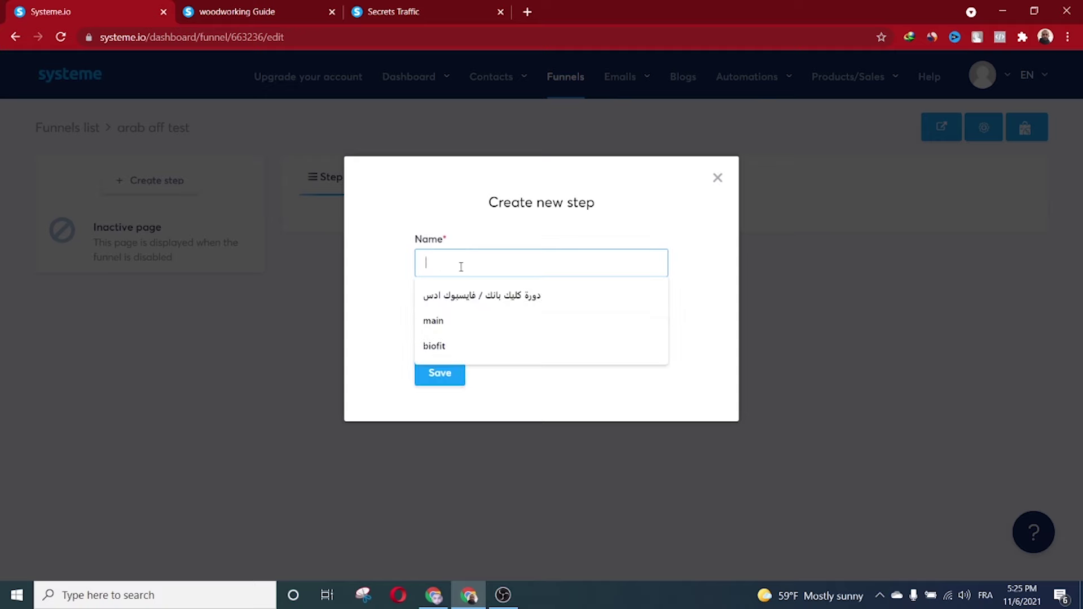
left_click(450, 319)
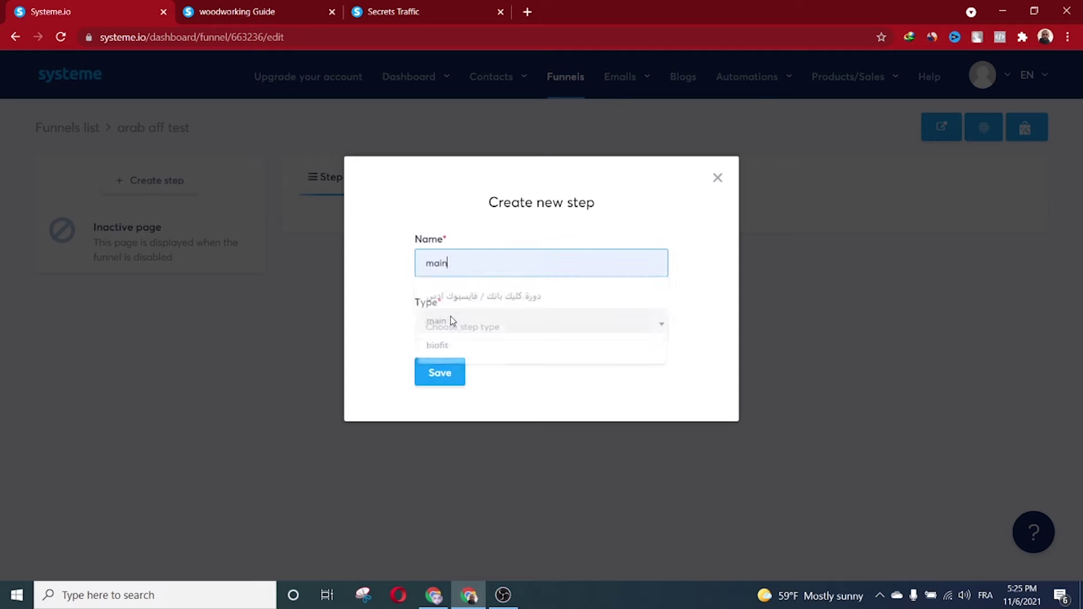
type("test")
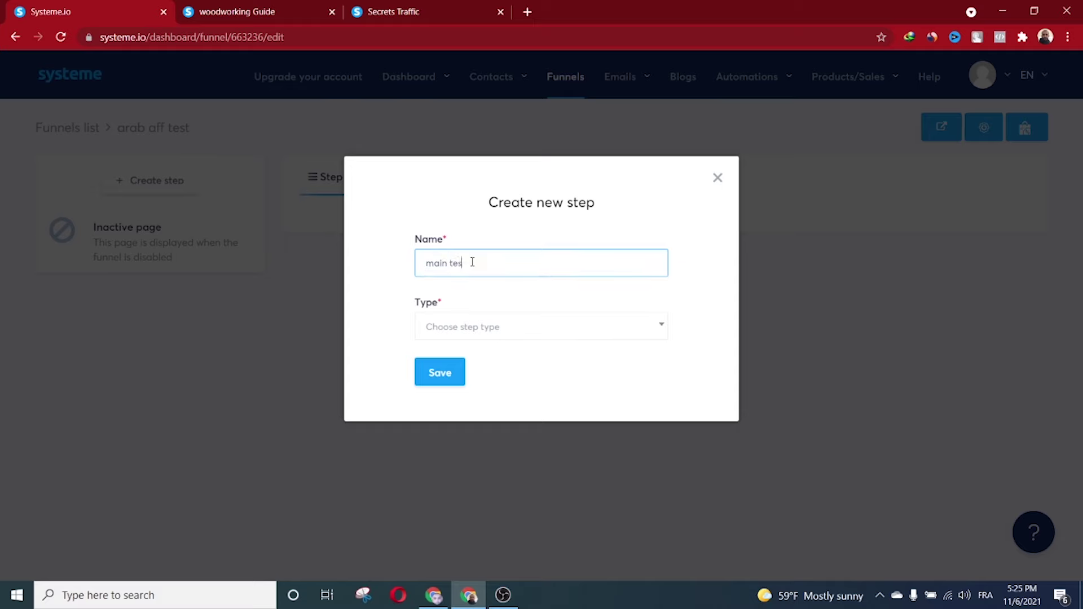
left_click(517, 334)
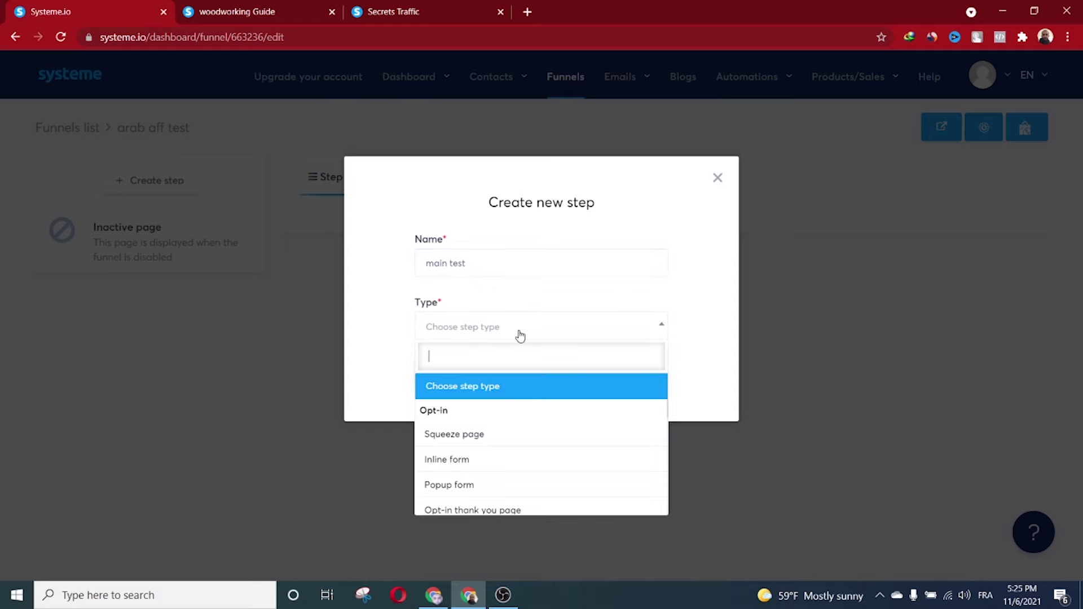